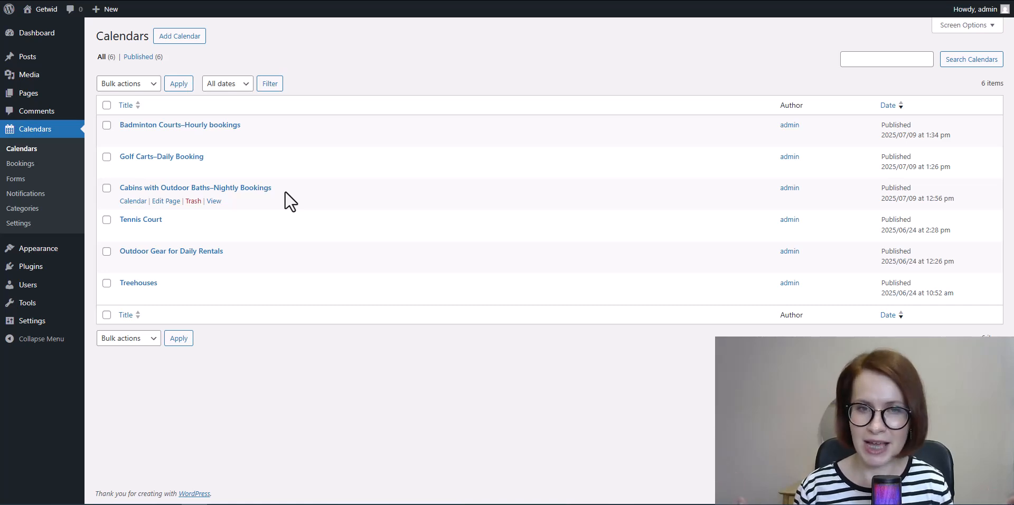
Step: Open the "Cabins with Outdoor Baths–Nightly Bookings" calendar and start a new booking form for it
click(128, 190)
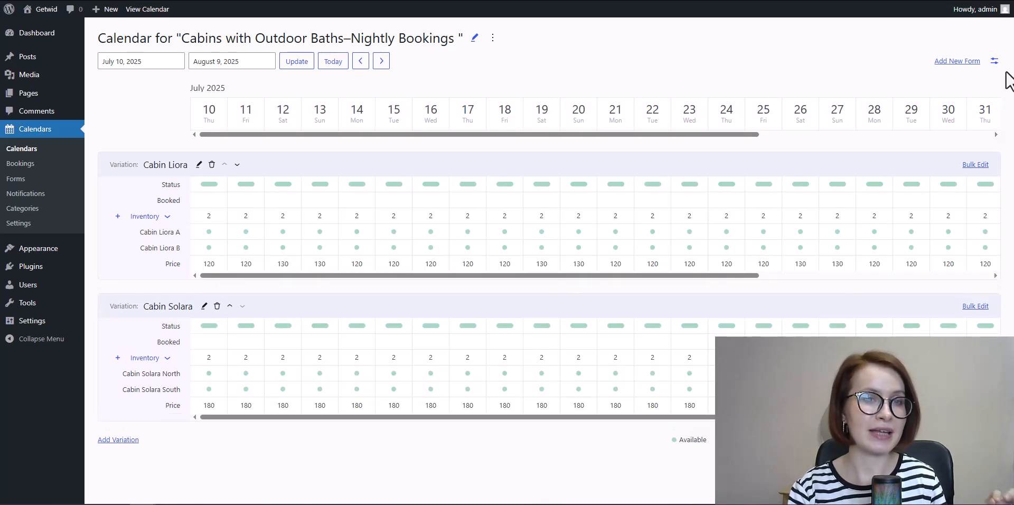
click(955, 64)
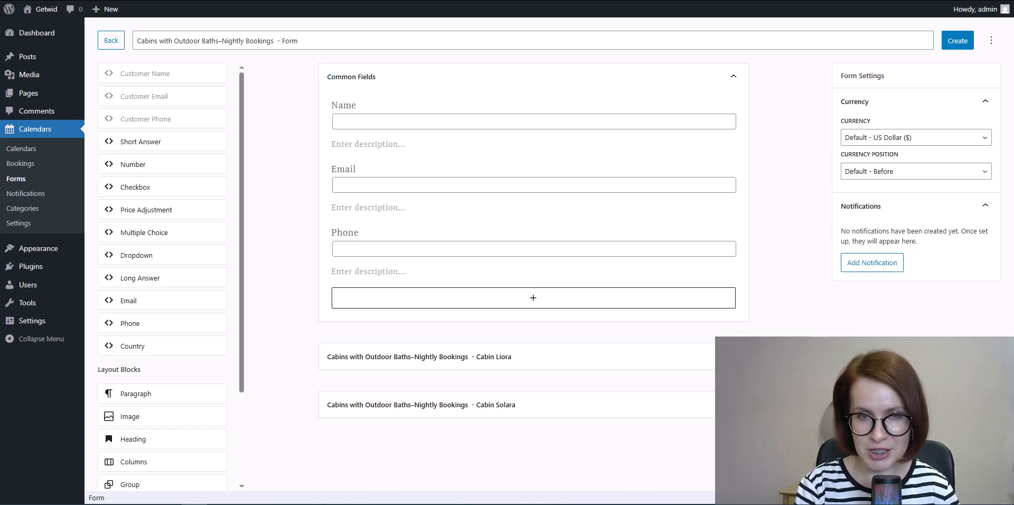
Step: Expand and collapse the Cabin Liora and Cabin Solara form sections to check what they contain
click(734, 356)
click(733, 357)
click(733, 405)
click(733, 405)
click(797, 310)
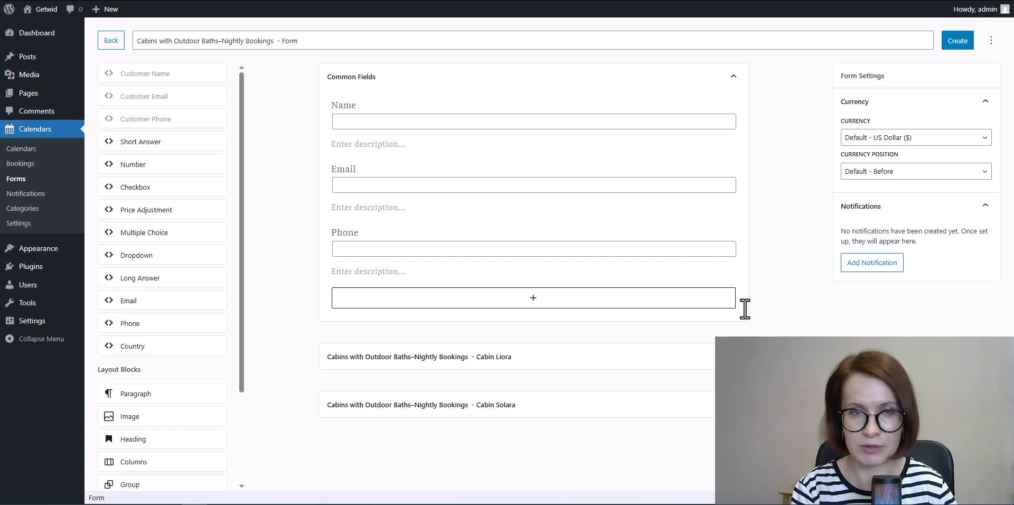
Step: Move the Name field below Email and back above it, and open its block options without choosing any
click(353, 104)
click(374, 89)
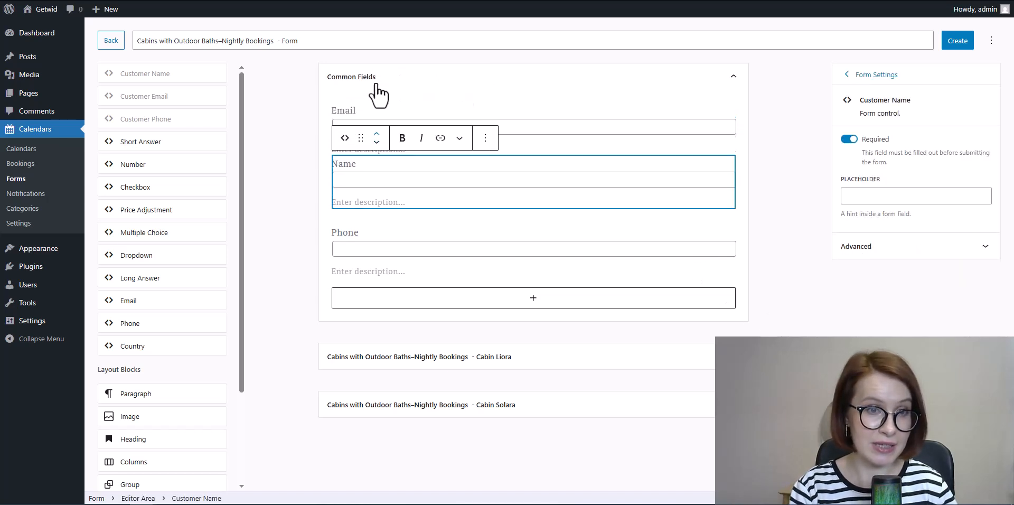
click(376, 139)
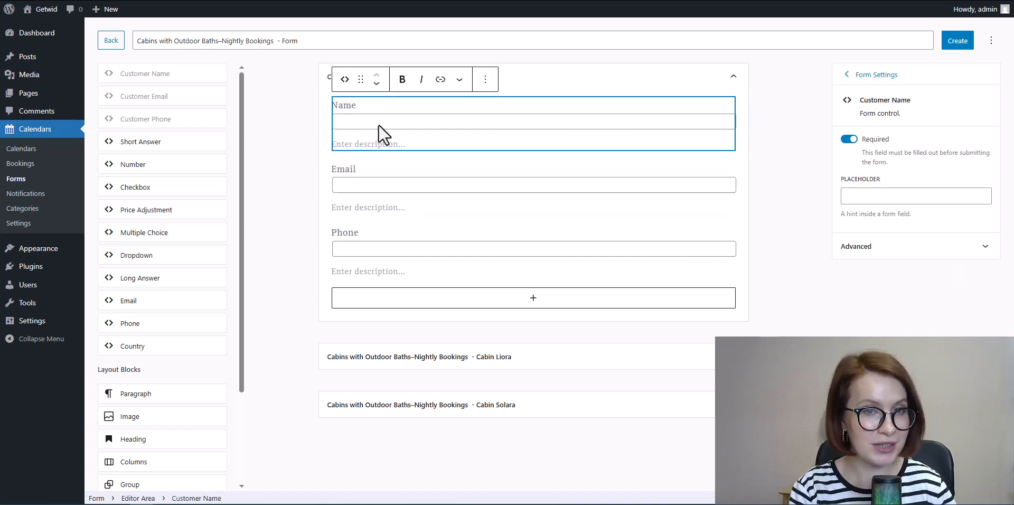
click(484, 86)
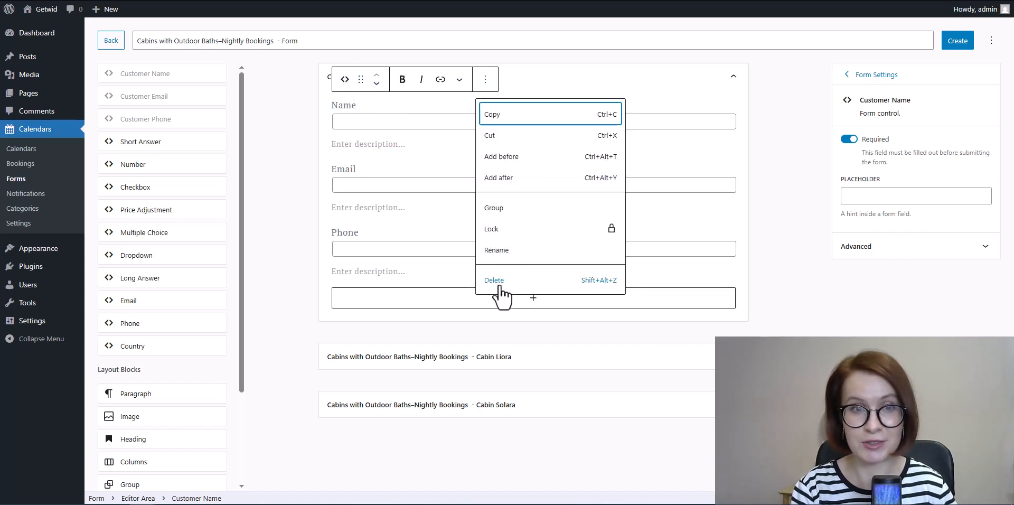
click(767, 151)
click(757, 146)
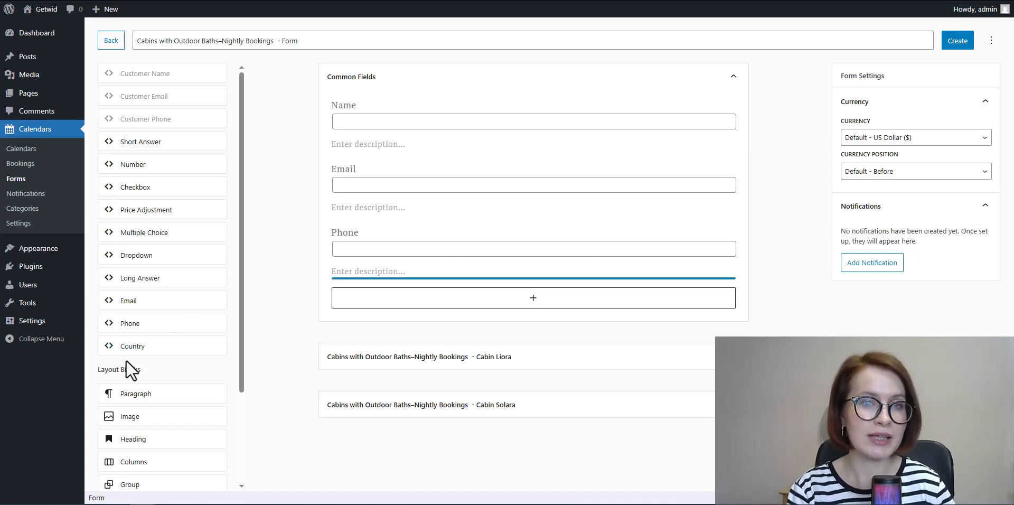
Step: Add a Country field below Phone in the common fields, followed by a Multiple Choice field labelled "Special Occasion?"
drag(119, 348, 480, 293)
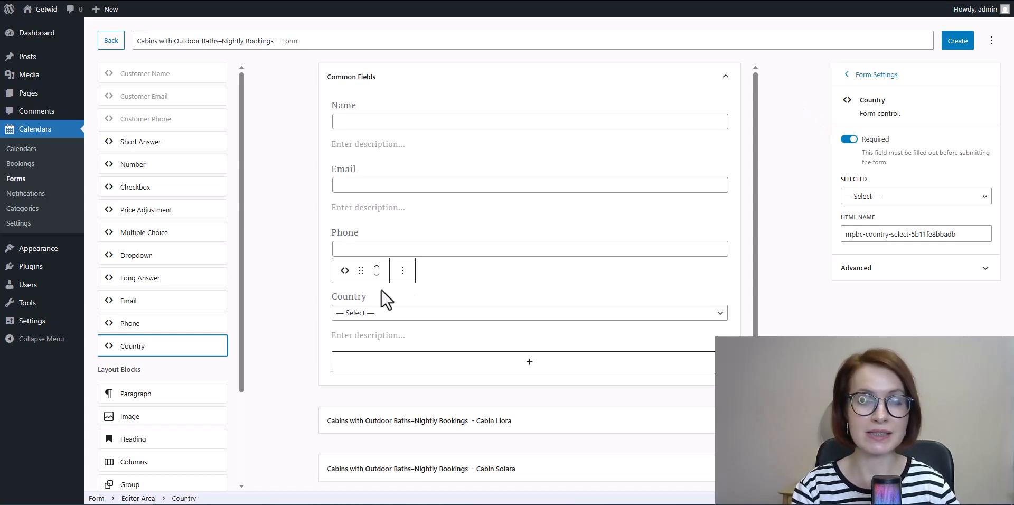
drag(123, 236, 522, 361)
scroll(380, 323, down, 1)
text(Special Occasion?)
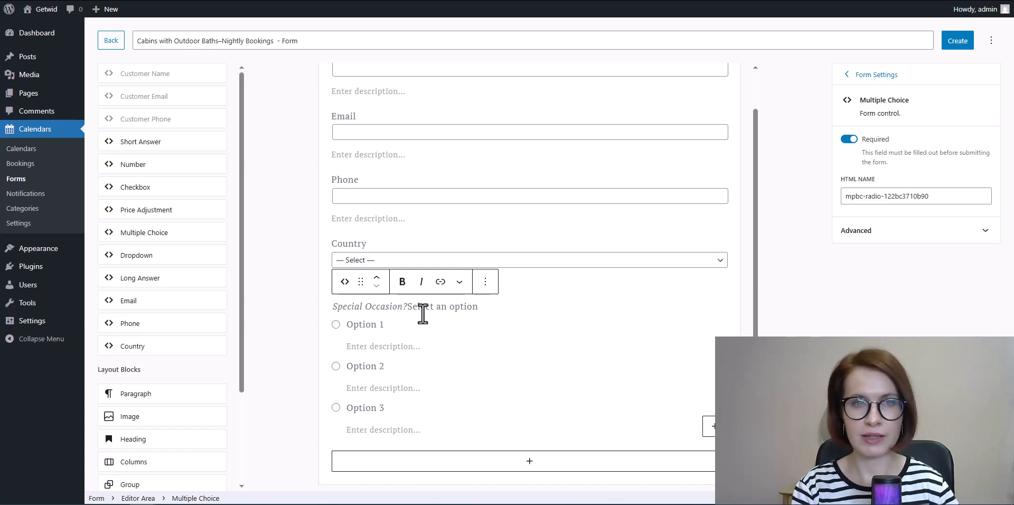
mouse_move(408, 310)
mouse_down()
mouse_move(455, 308)
mouse_move(408, 309)
mouse_up()
key(BackSpace)
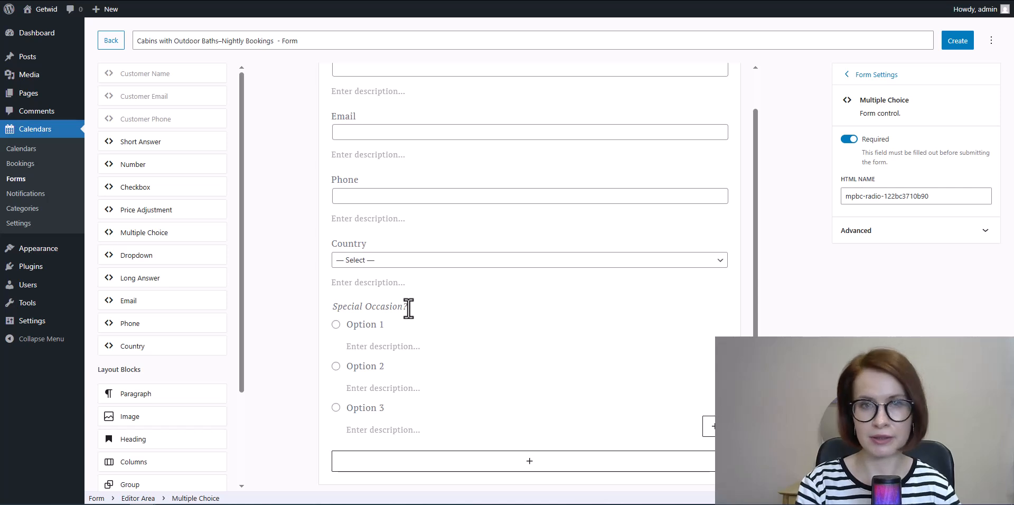
Step: Rename the three Special Occasion? options as Birthday, Anniversary and Honeymoon
click(384, 323)
shift+click(347, 323)
text(Birthday)
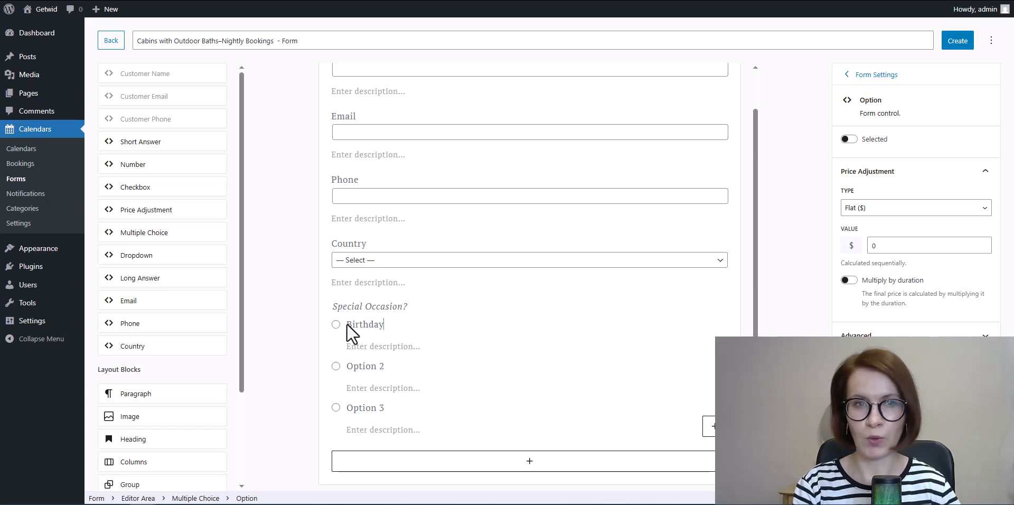
click(385, 365)
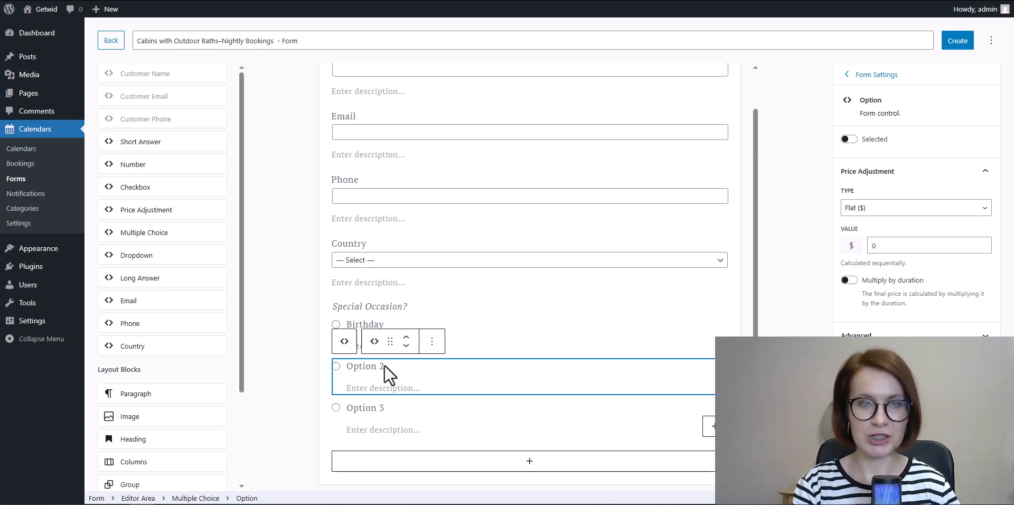
triple_click(388, 364)
text(Anniv)
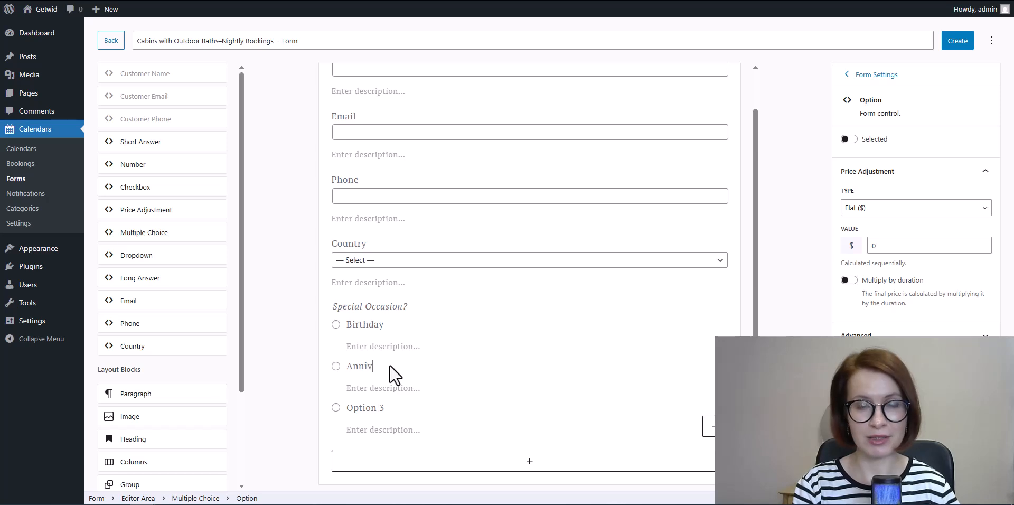
text(sary)
click(347, 407)
drag(348, 407, 379, 410)
text(Hon)
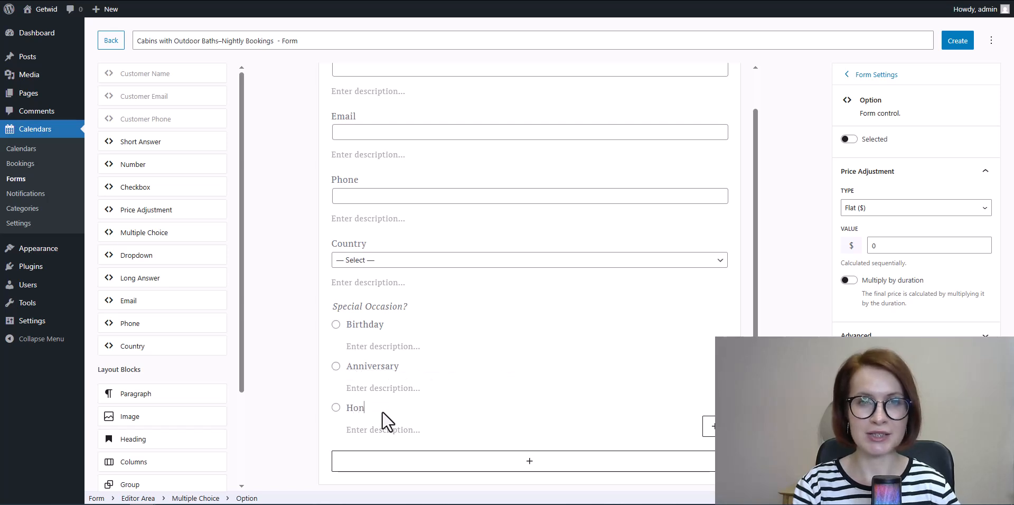
text(eymoon)
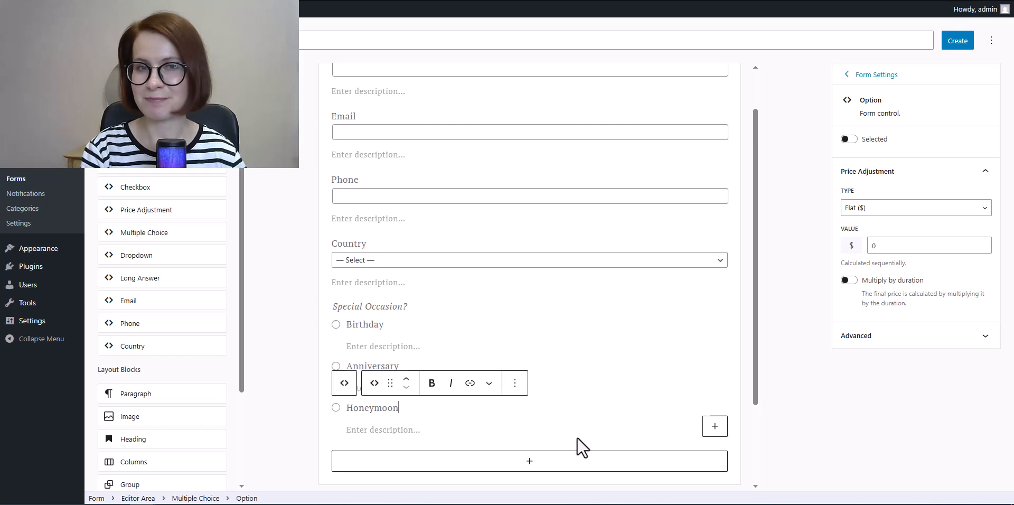
Step: Add a fourth Special Occasion? option labelled "Just a Getaway"
click(715, 426)
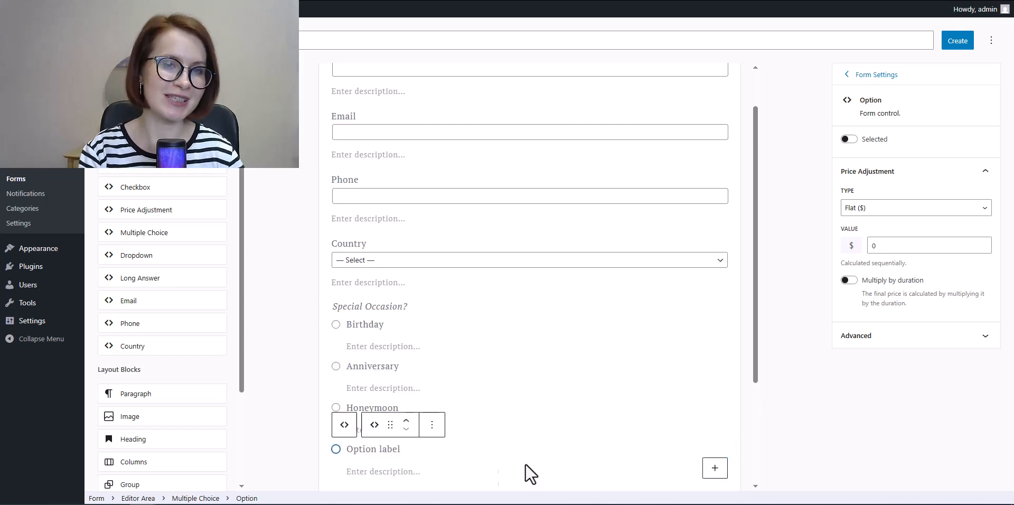
click(348, 450)
text(Just)
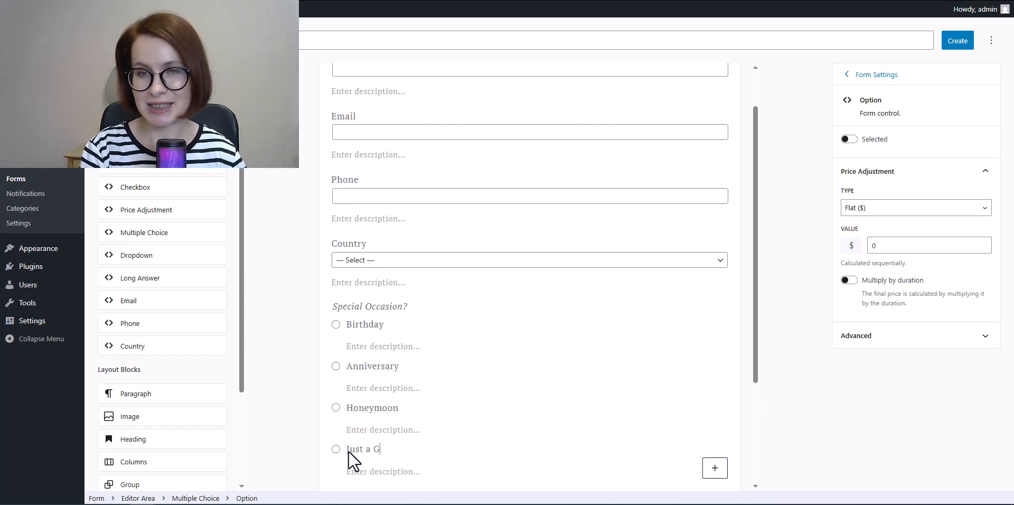
text( a Getawa)
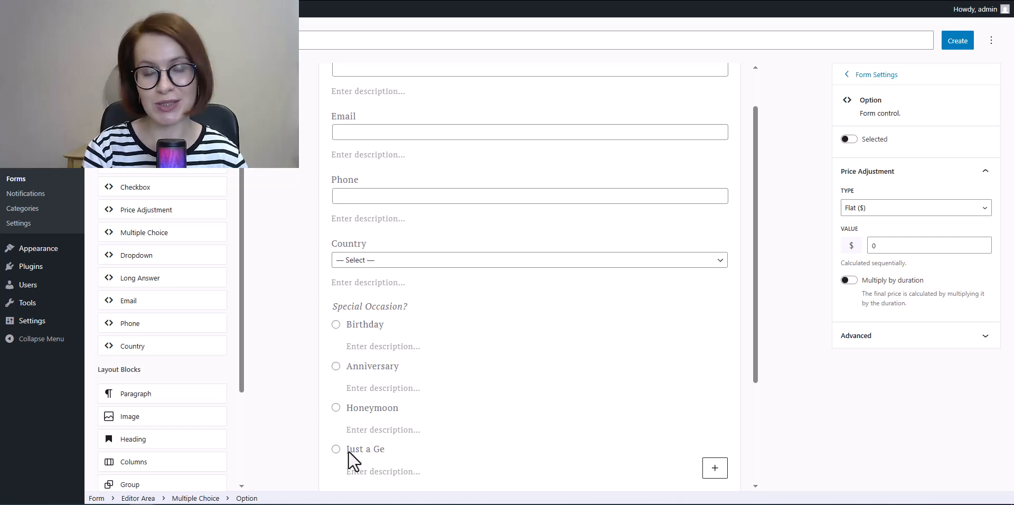
text(y)
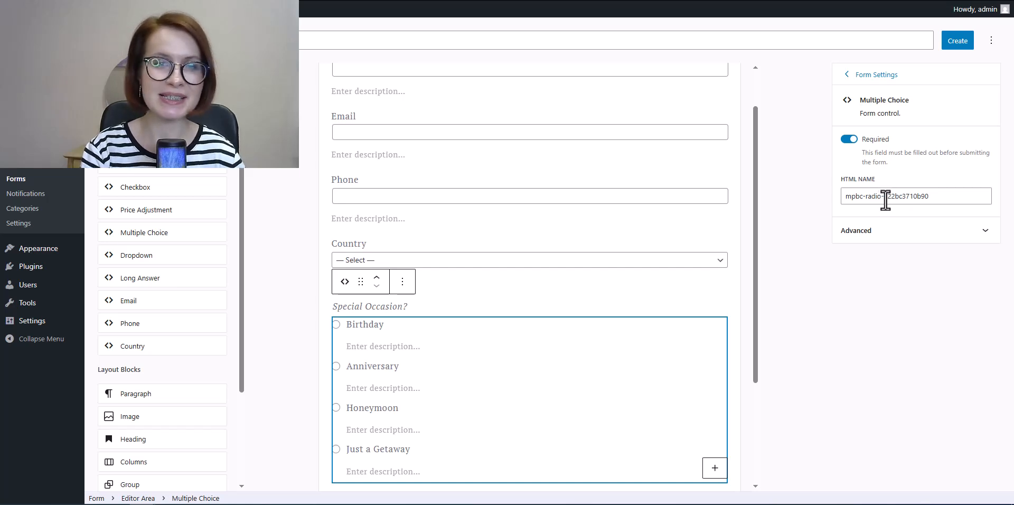
Step: Set the HTML name of the Special Occasion? field to mpbc-radio-occasion
drag(885, 200, 927, 201)
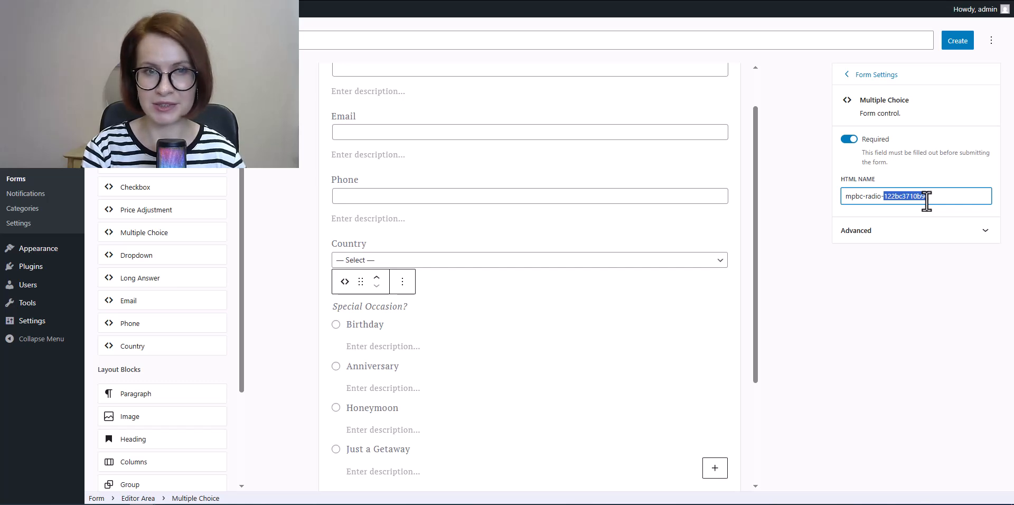
key(BackSpace)
text(occasion)
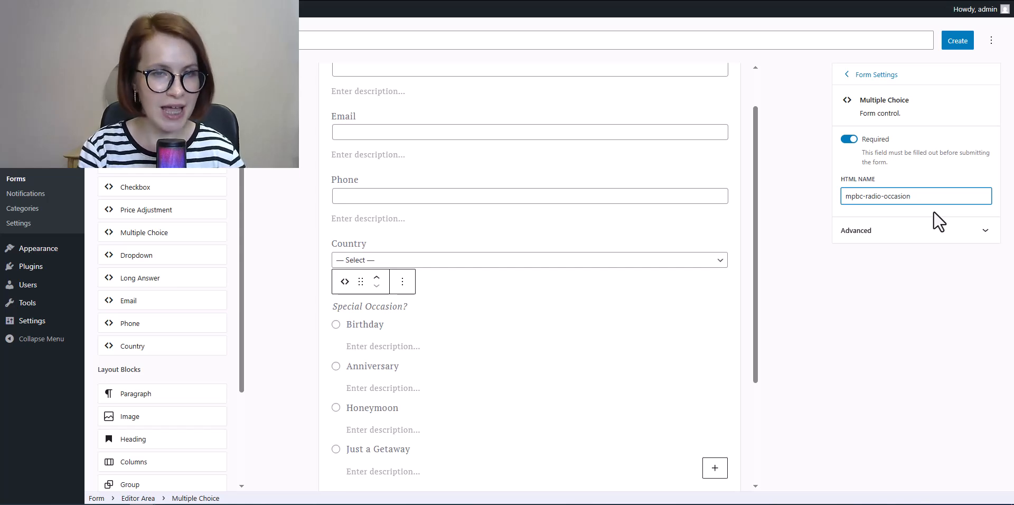
click(933, 212)
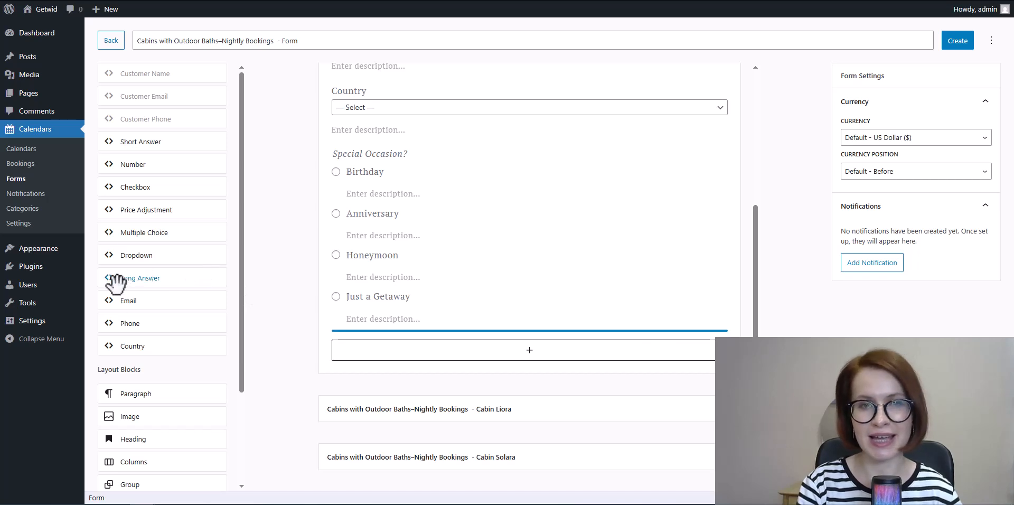
Step: Add a non-required Long Answer field at the end of the common fields, labelled "Additional Requests (crib, high chair, etc.)"
drag(115, 280, 446, 357)
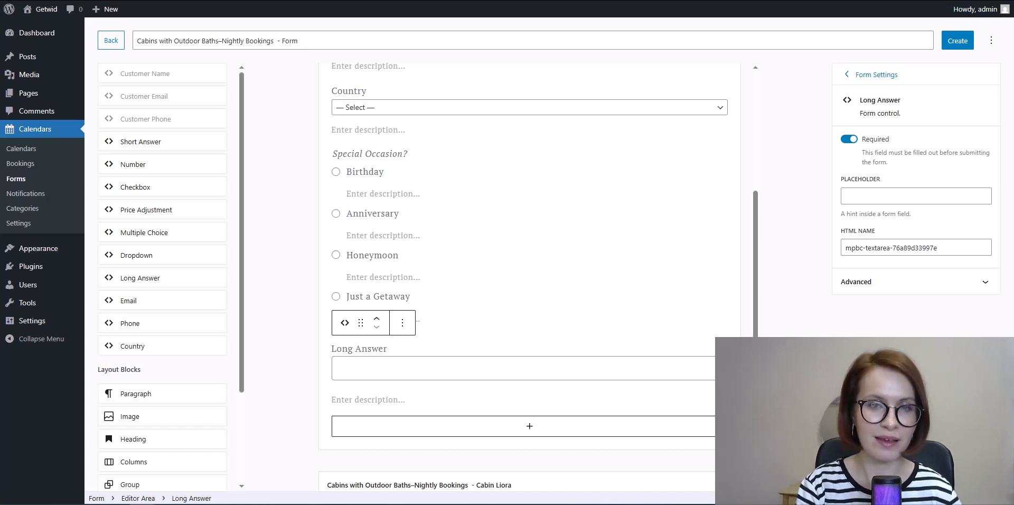
click(393, 355)
double_click(379, 348)
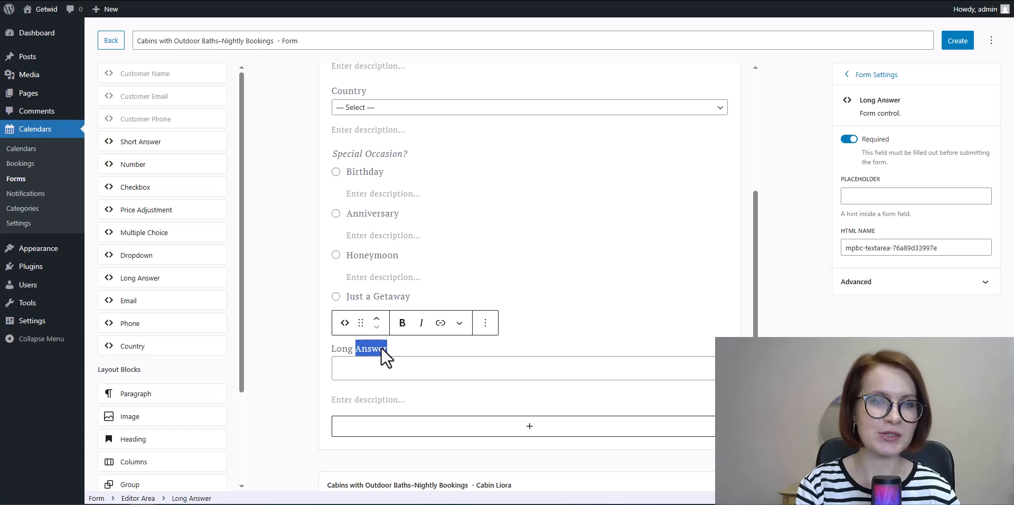
drag(389, 350, 329, 353)
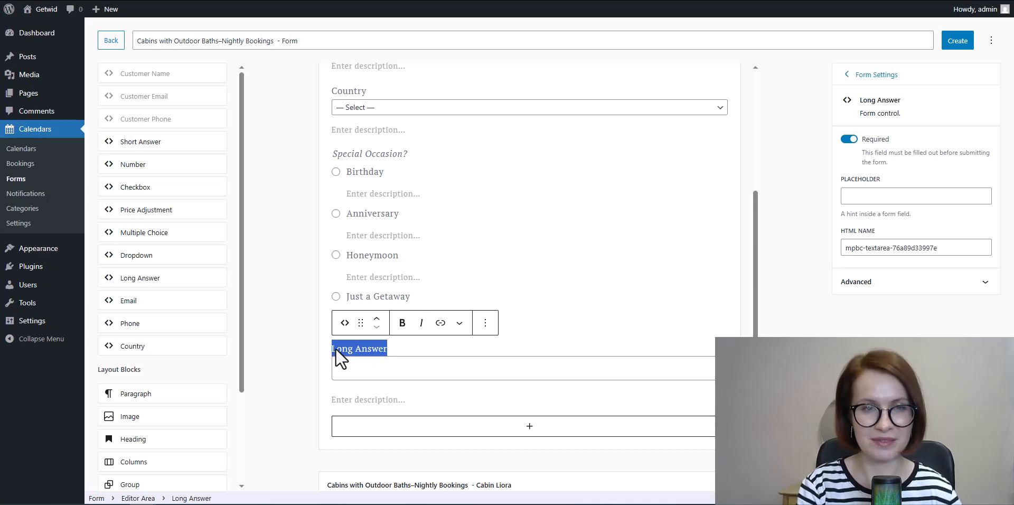
text(Additional Requests (crib, high chair, etc.))
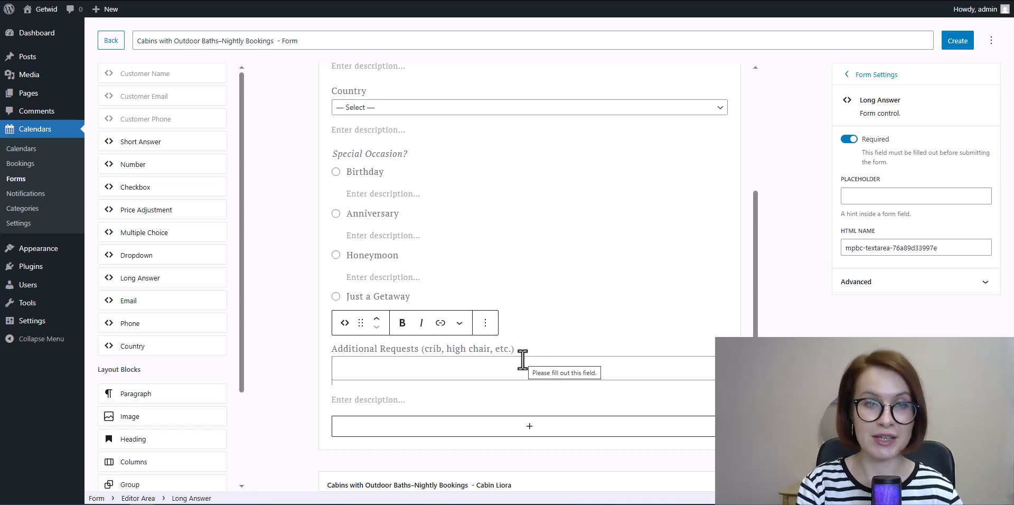
click(845, 139)
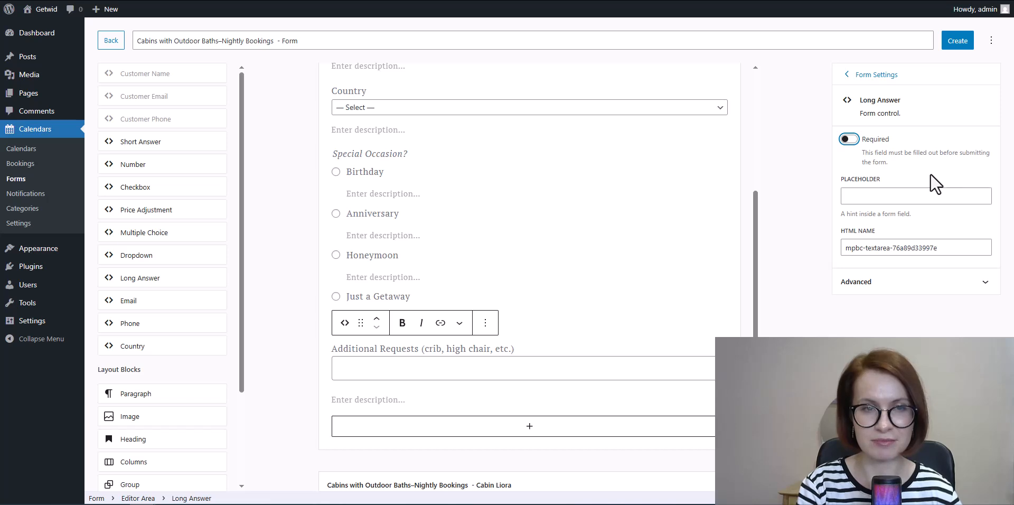
click(768, 245)
Step: Add a Number field labelled "Guests" to the Cabin Liora section of the form
scroll(768, 245, up, 3)
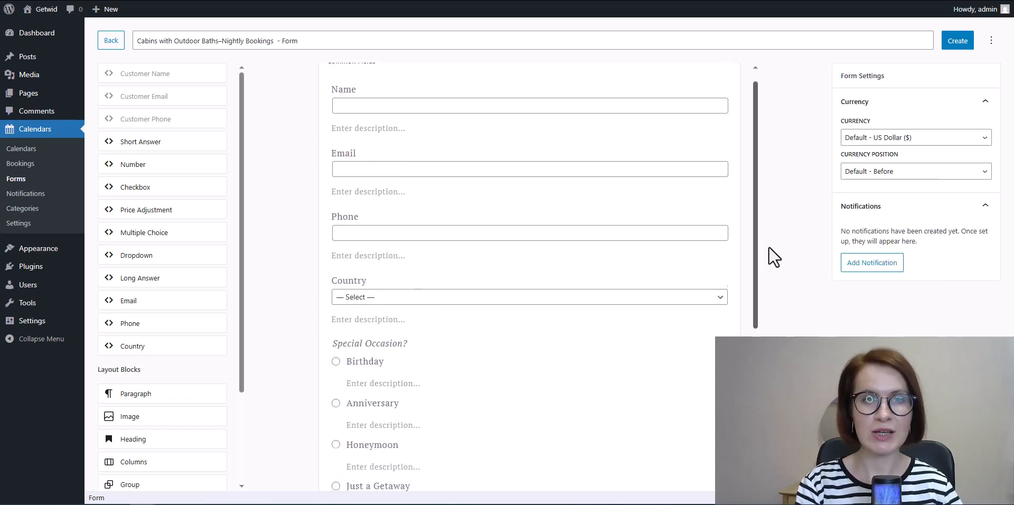
scroll(771, 266, down, 3)
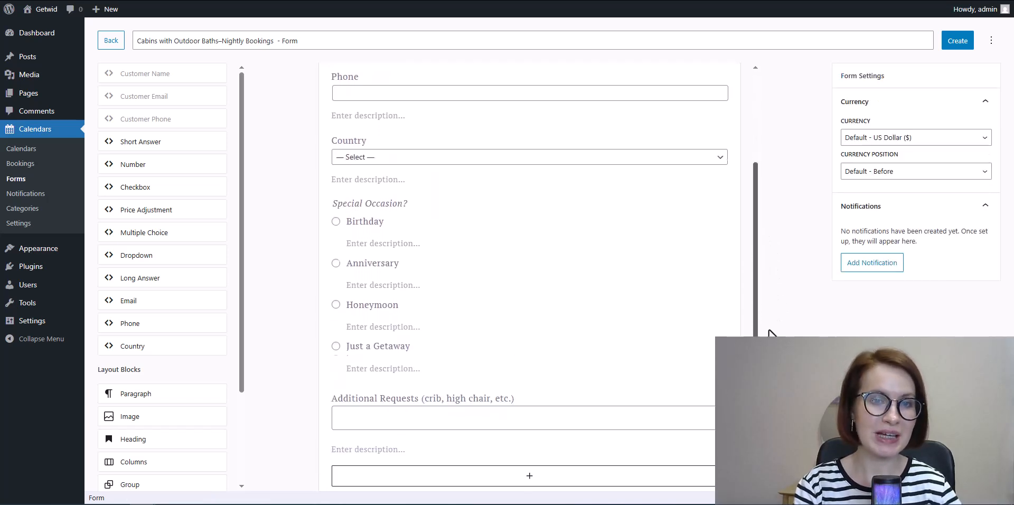
scroll(539, 278, down, 2)
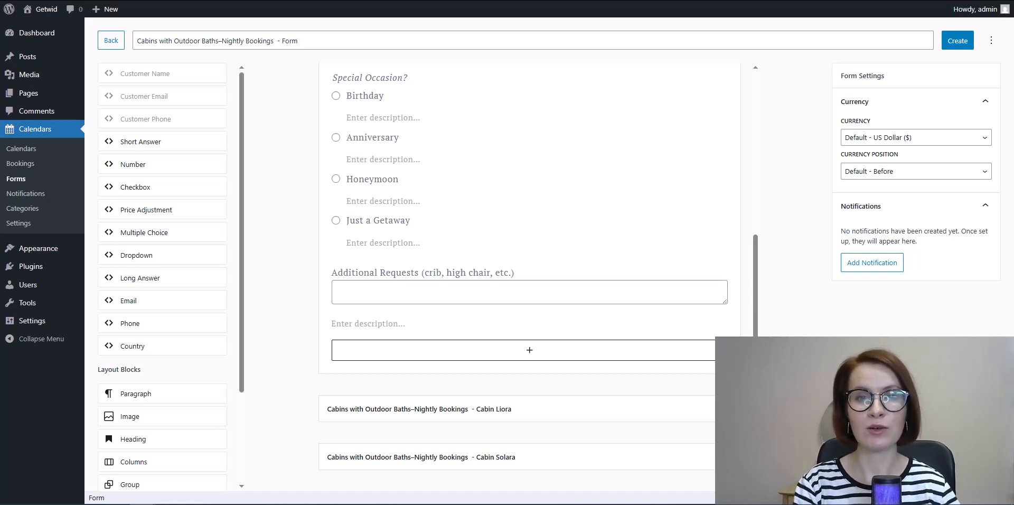
click(423, 409)
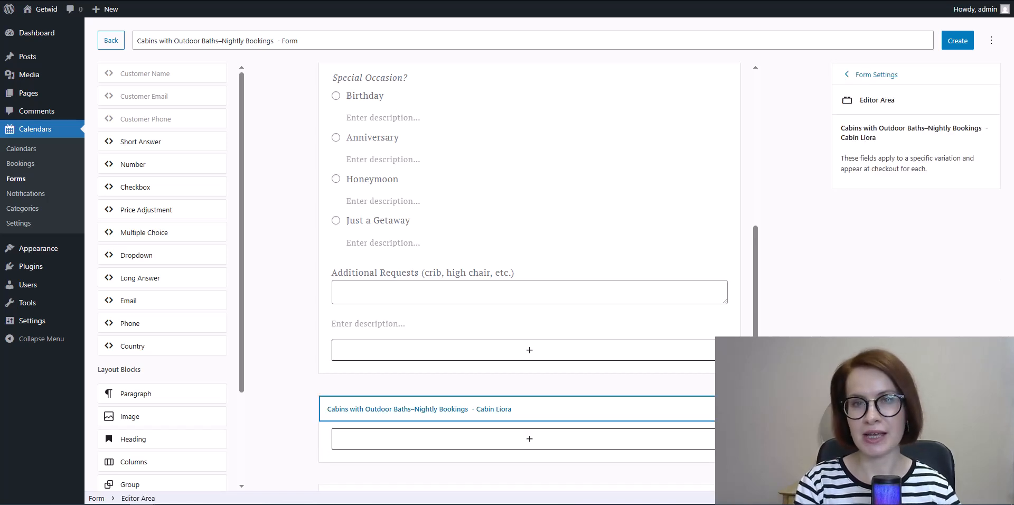
scroll(528, 264, down, 1)
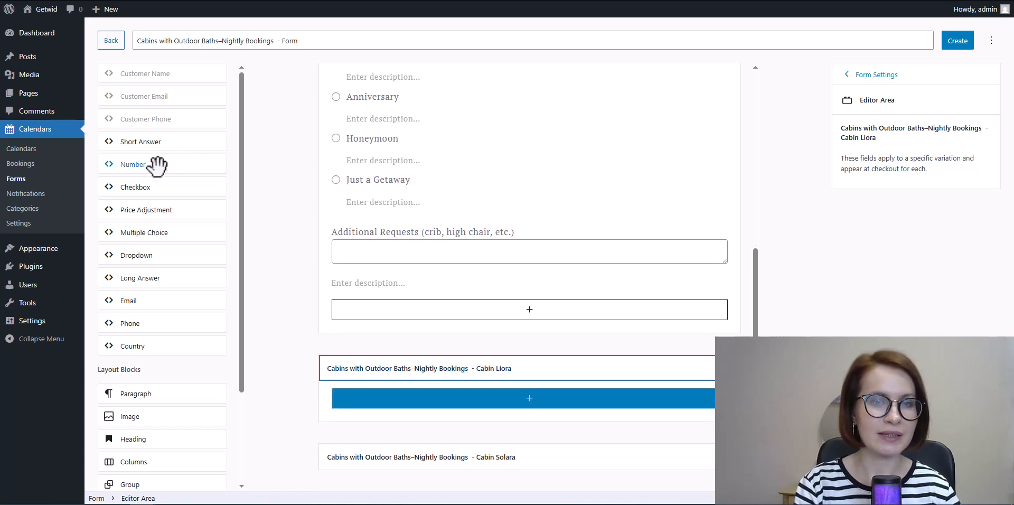
drag(124, 168, 508, 395)
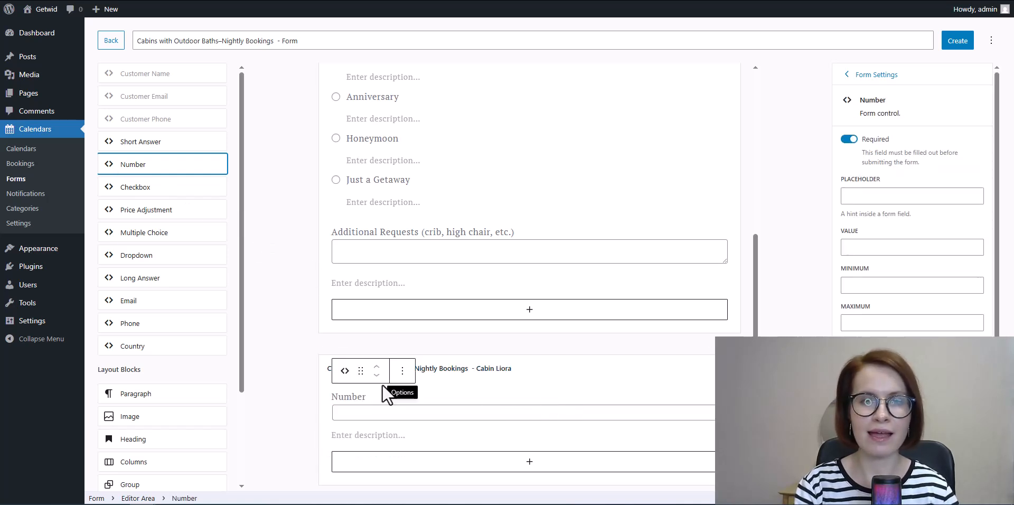
click(363, 396)
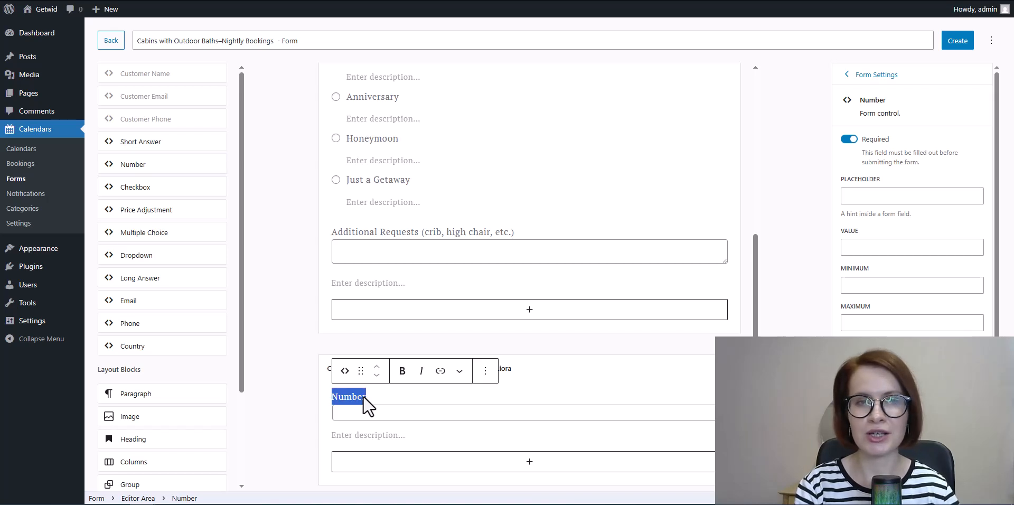
text(Guests)
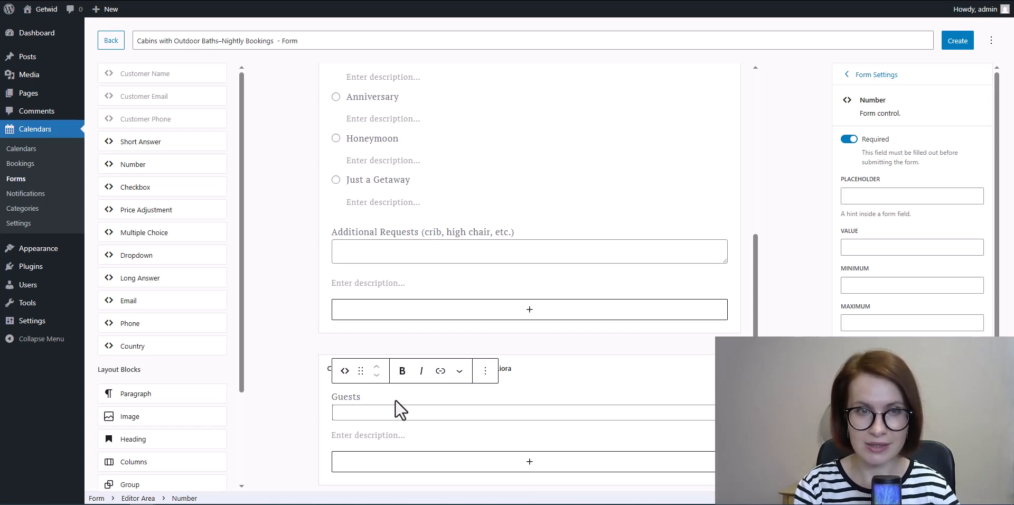
Step: Set Cabin Liora's Guests field to default value 2, minimum 1, maximum 6 and HTML name mpbc-number-guests
click(975, 245)
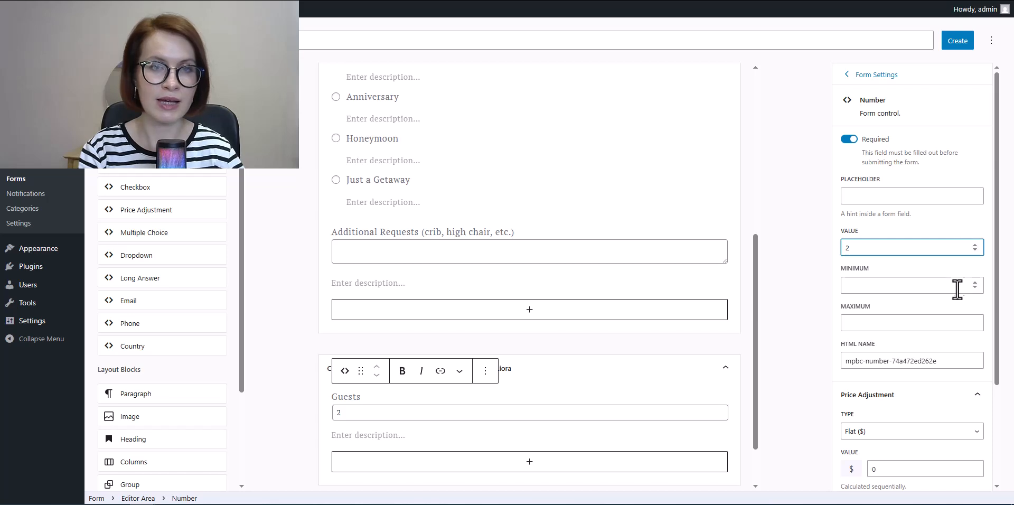
click(975, 283)
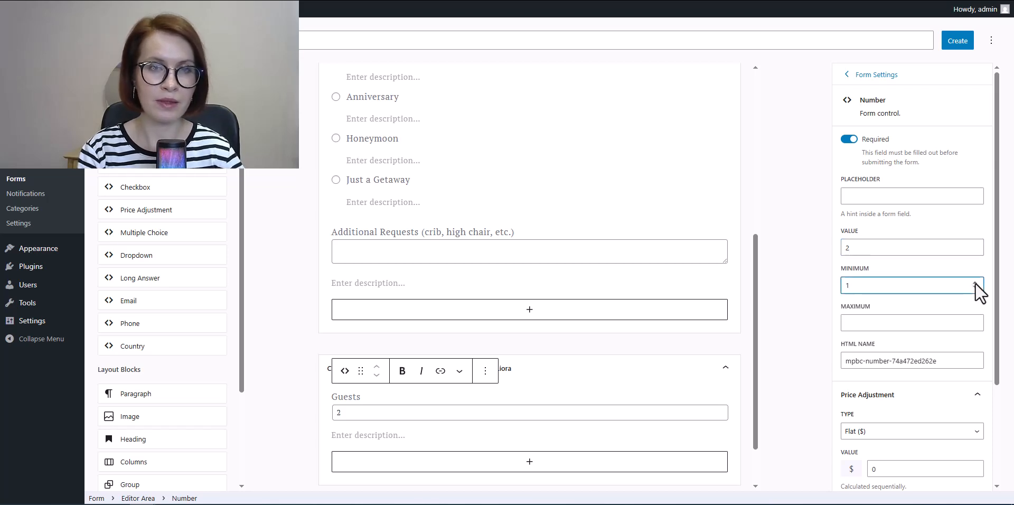
click(975, 320)
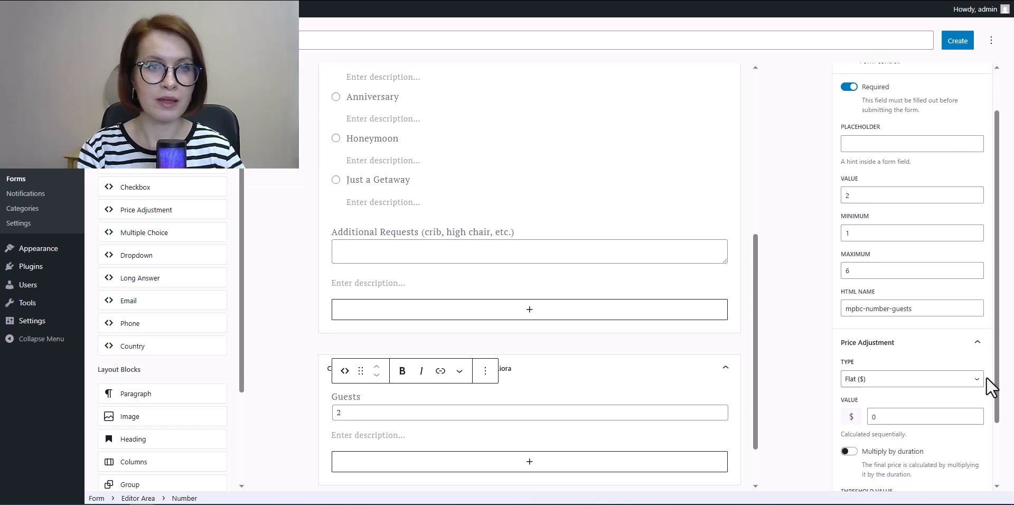
Step: Give Cabin Liora's Guests field a flat price adjustment of $20
scroll(987, 377, down, 3)
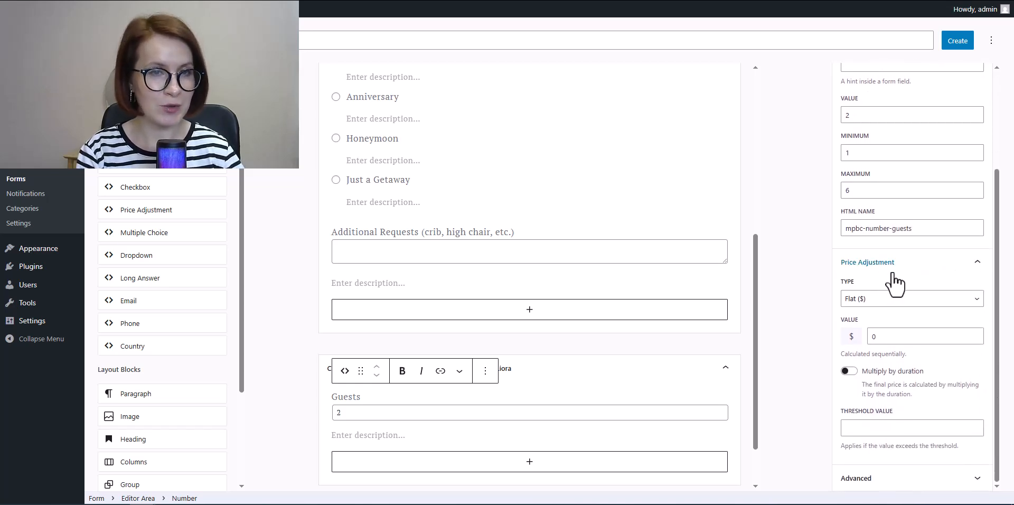
click(977, 301)
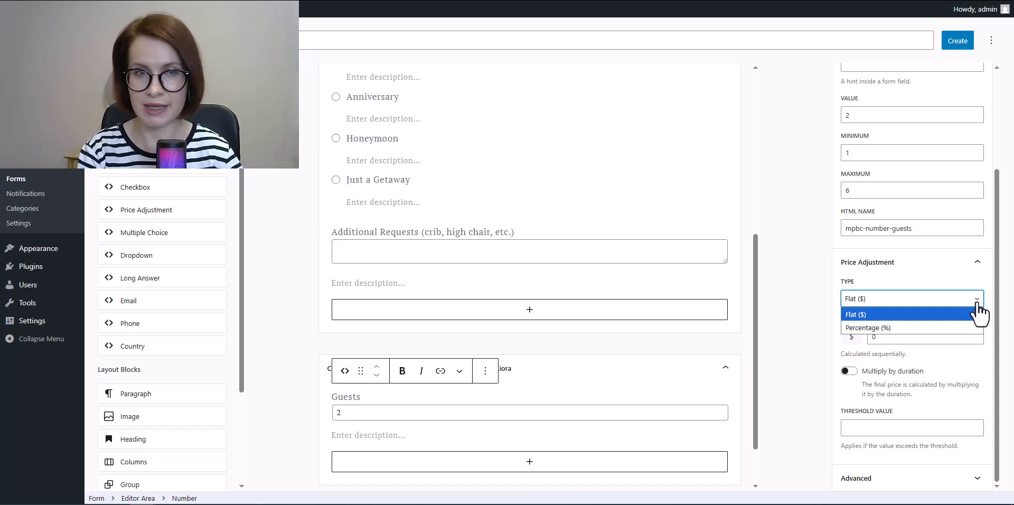
click(953, 312)
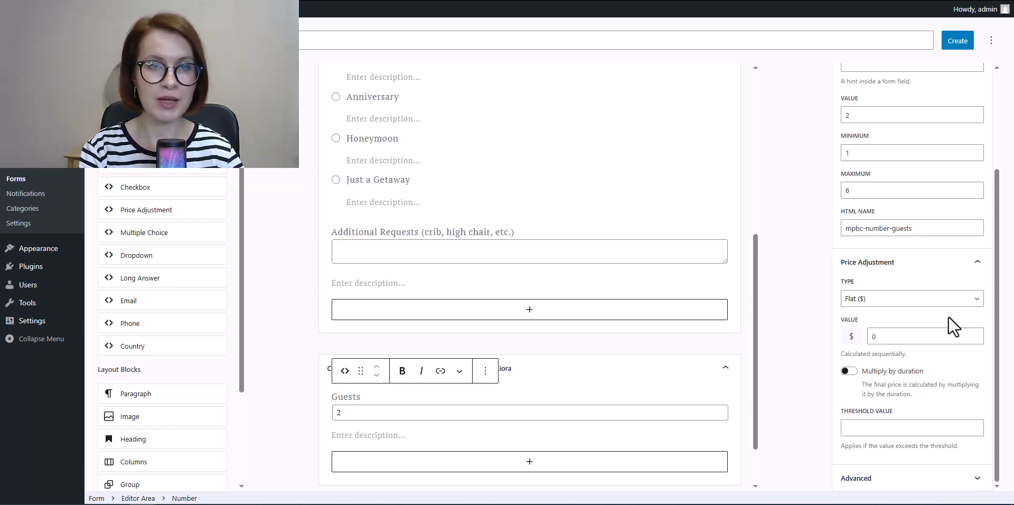
double_click(889, 337)
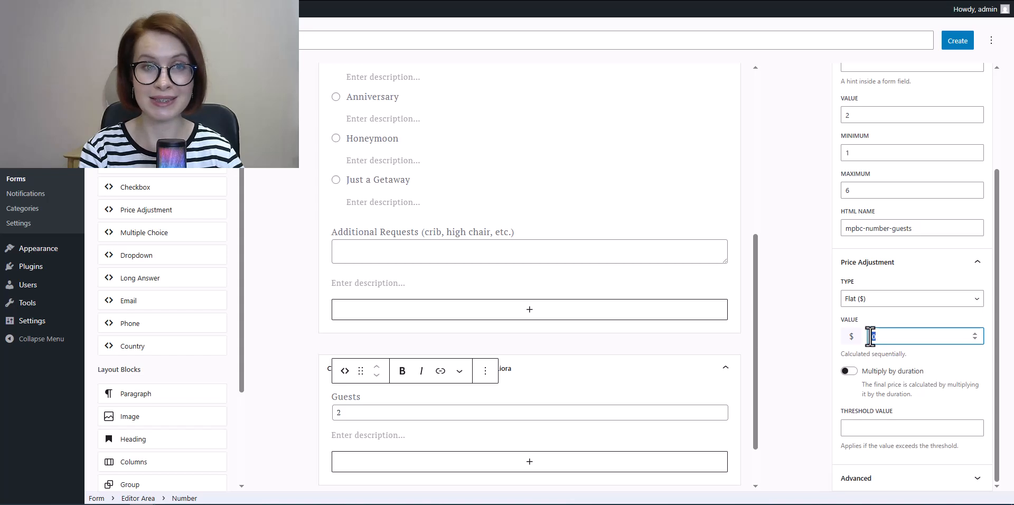
text(2)
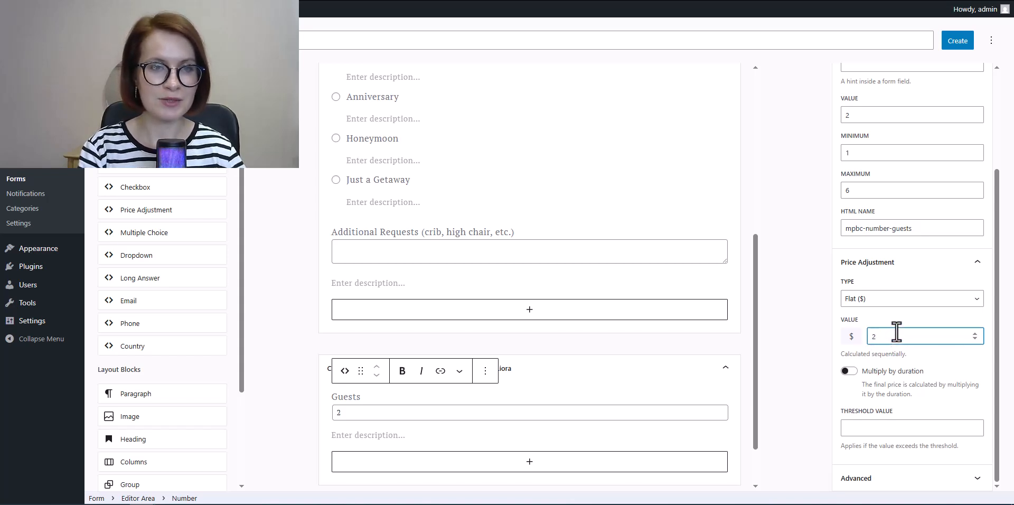
text(0)
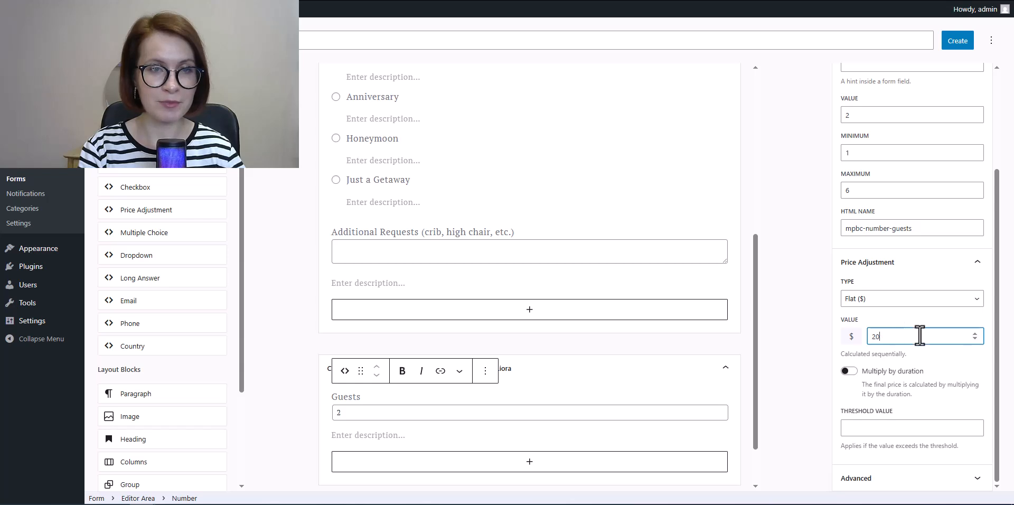
click(989, 338)
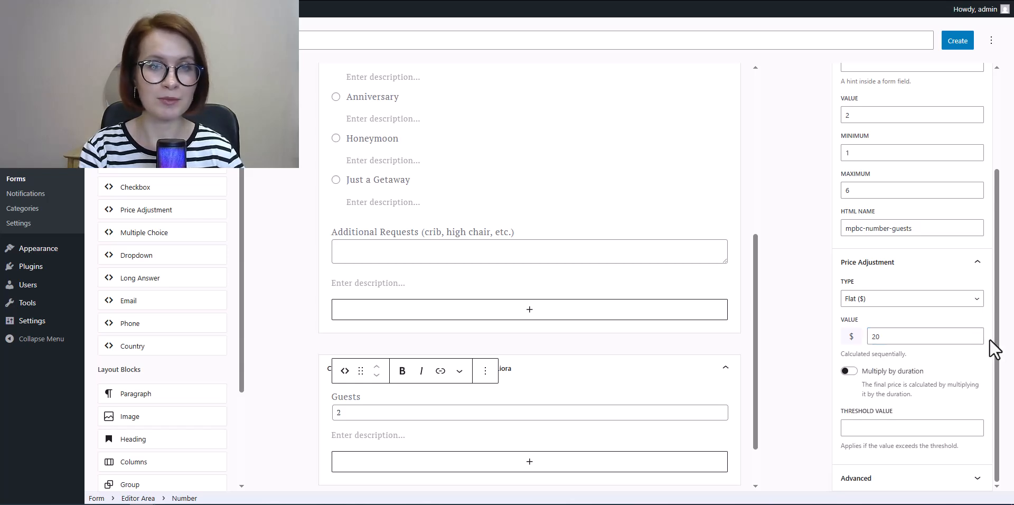
Step: Multiply the Guests price adjustment by duration and set its threshold value to 4
click(852, 372)
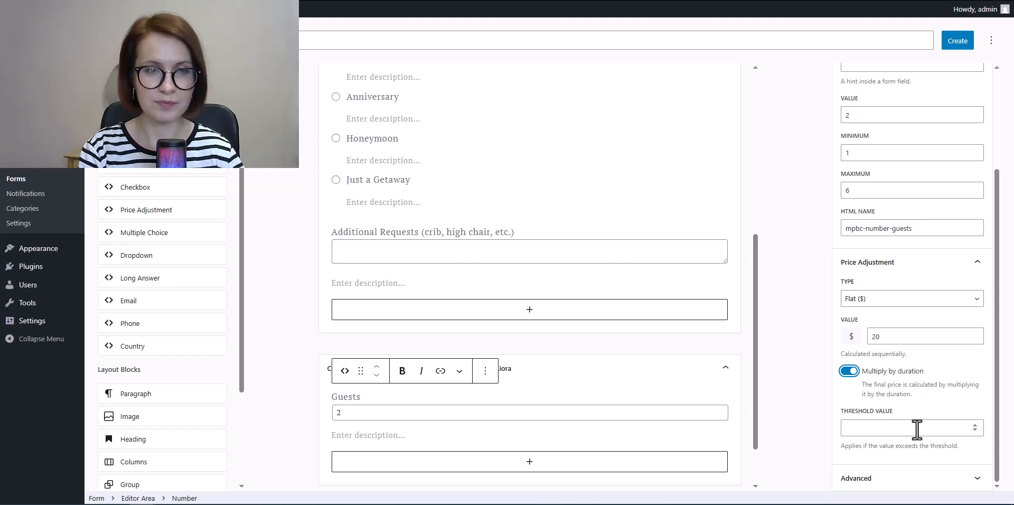
click(975, 425)
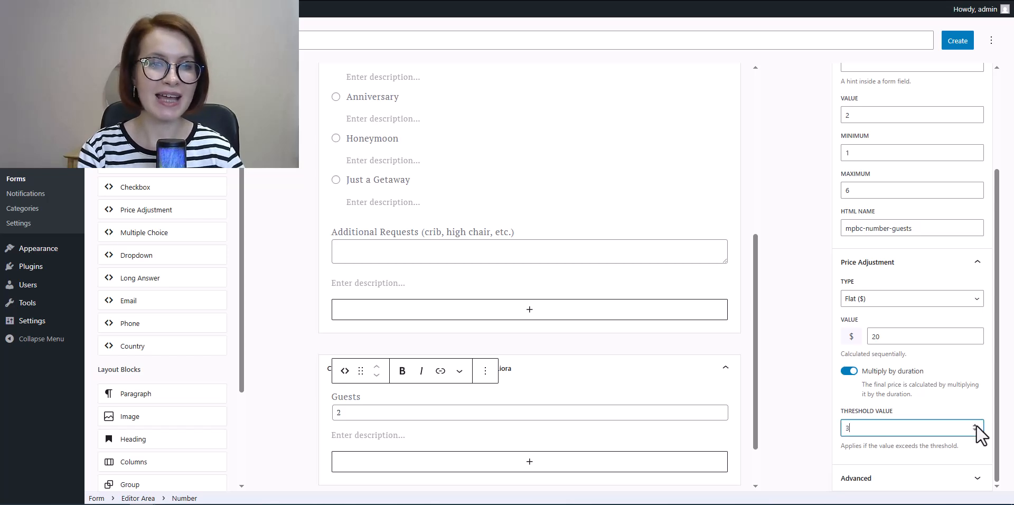
click(989, 435)
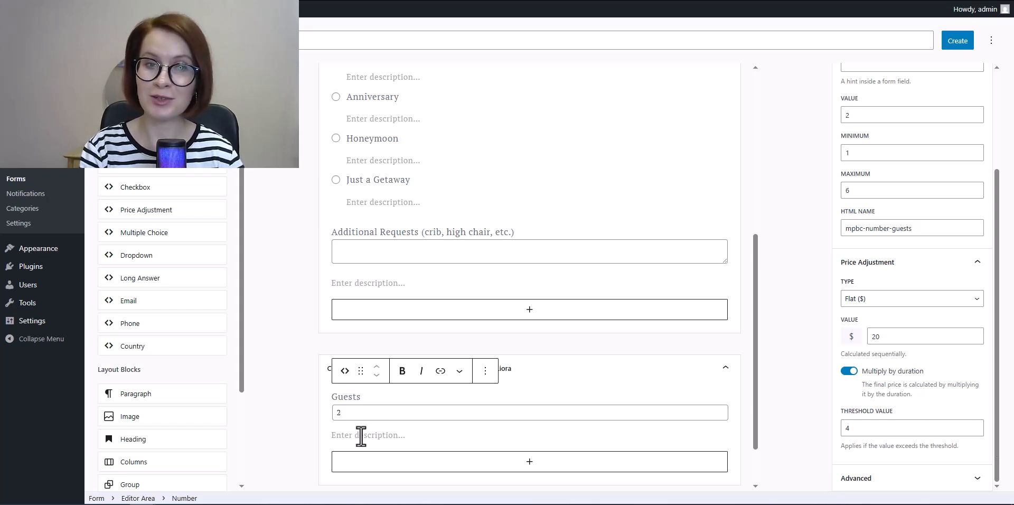
Step: Describe the Guests field as "Sleeps up to 6 guests. For groups larger than 4, a $20 charge applies per extra guest, per night."
text(Sleeps up to 6 guests. For groups larger than 4, a $20 charge applies per extra guest, per night.)
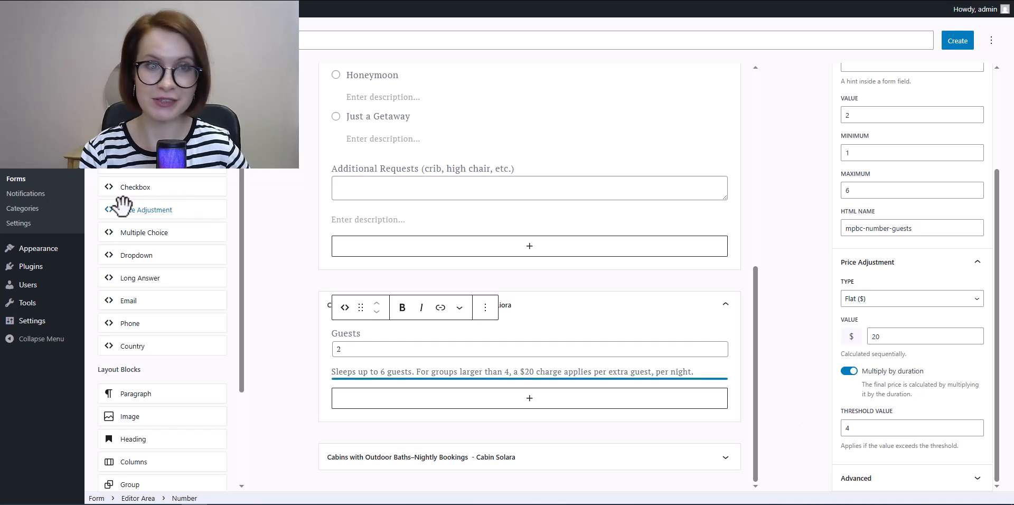
Step: Add a Price Adjustment field below Cabin Liora's Guests, labelled "We charge a one-time $50 cleaning fee to keep the space fresh for every guest."
drag(113, 210, 506, 391)
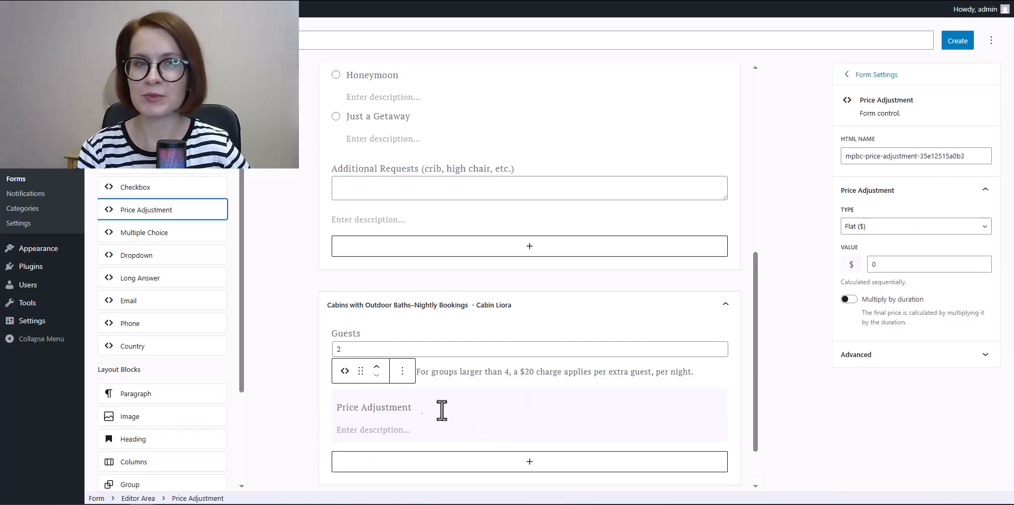
drag(410, 407, 339, 407)
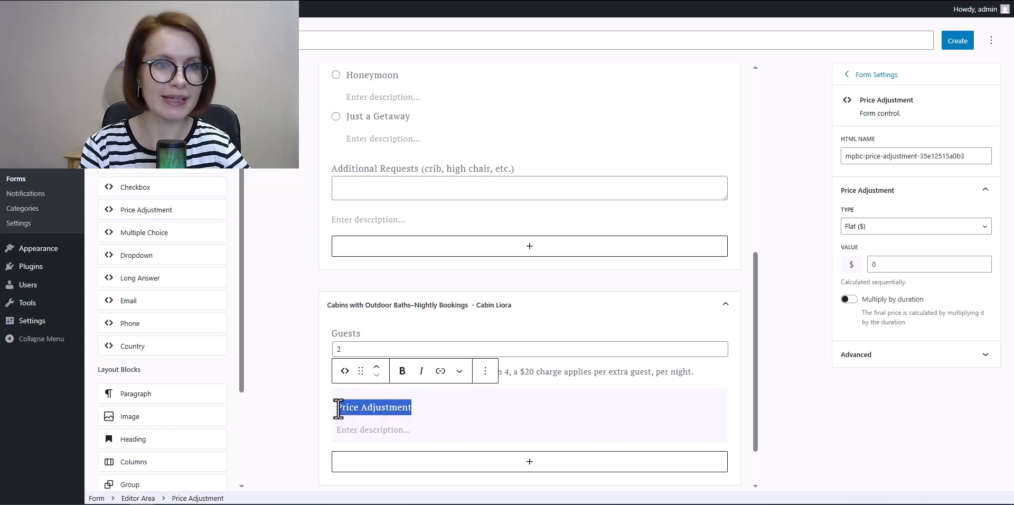
text(We charge a one-time $50 cleaning fee to keep the space fresh for every guest.)
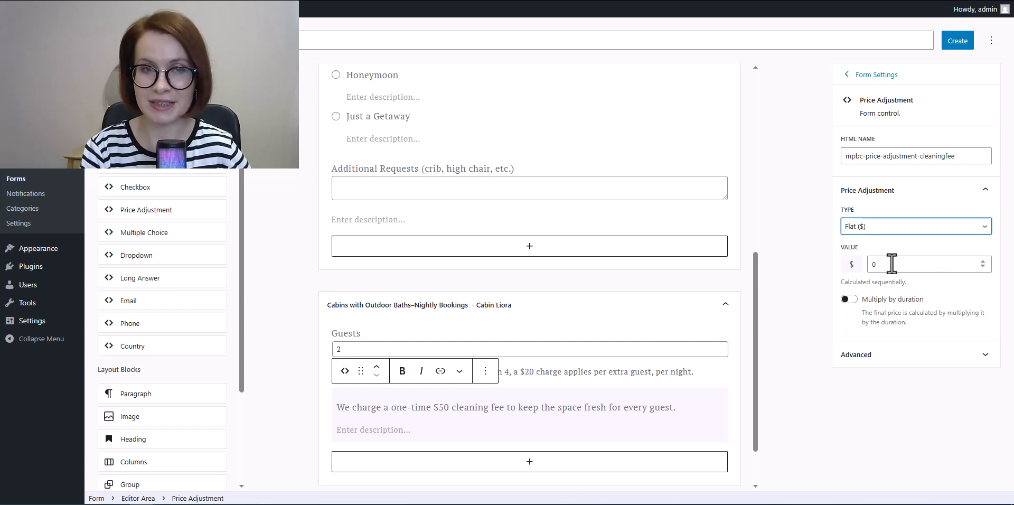
Step: Set the cleaning fee field's HTML name to mpbc-price-adjustment-cleaningfee and its flat value to $50, without multiplying by duration
drag(887, 263, 870, 263)
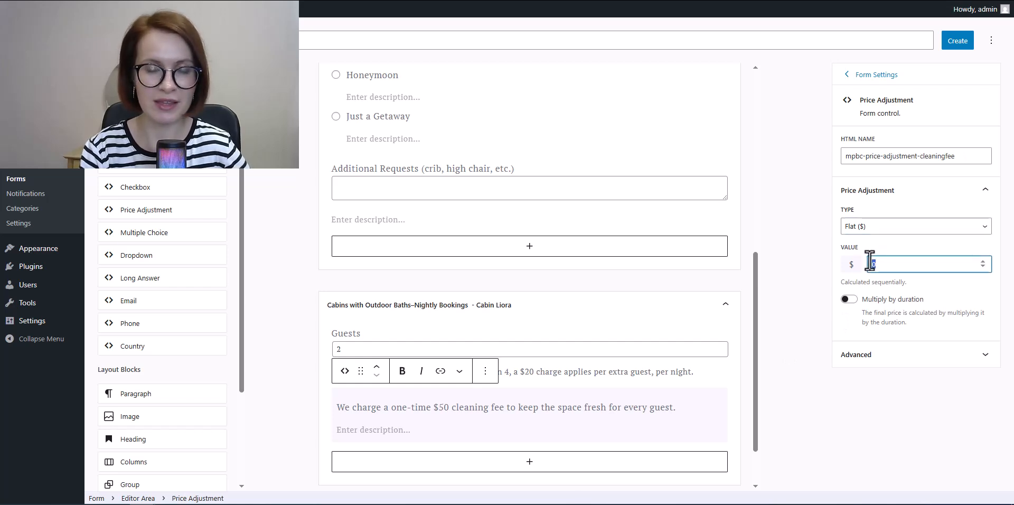
text(50)
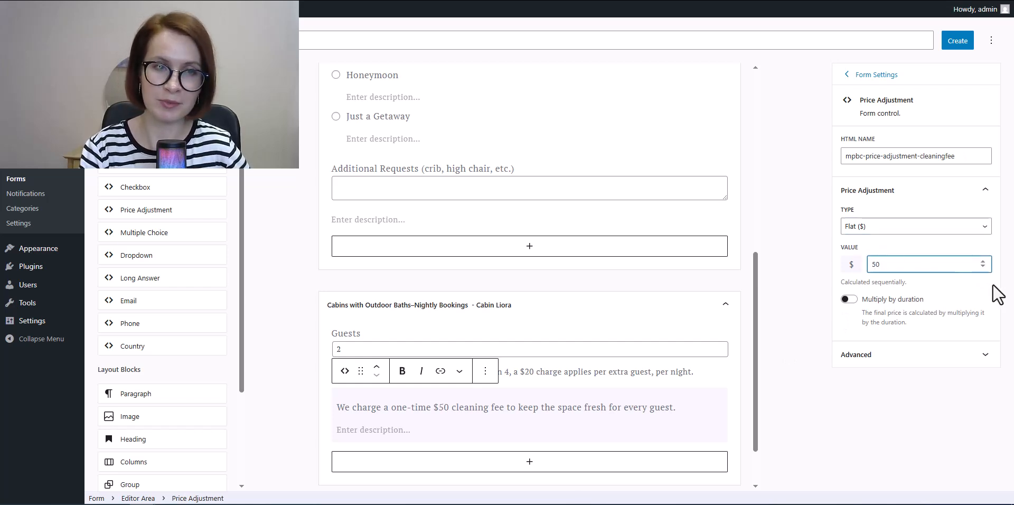
click(999, 294)
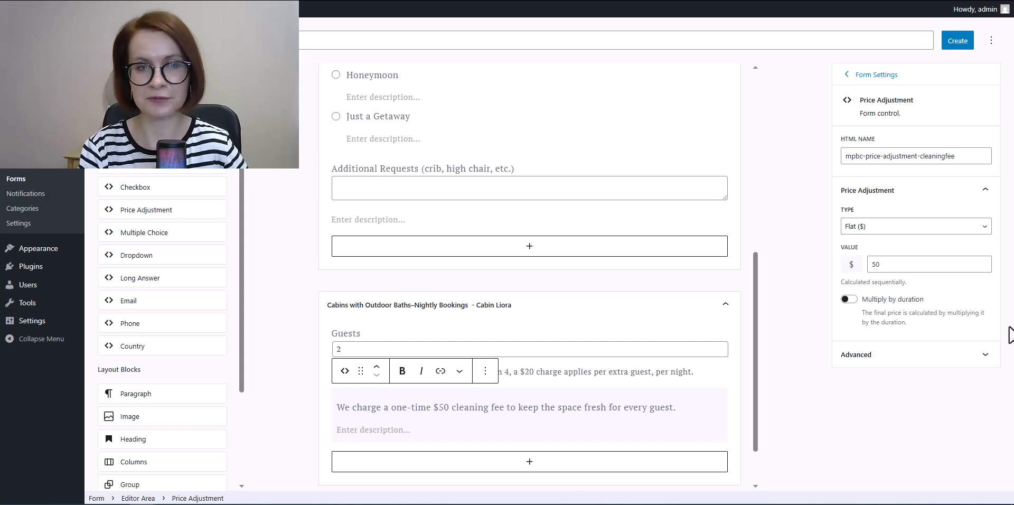
click(850, 74)
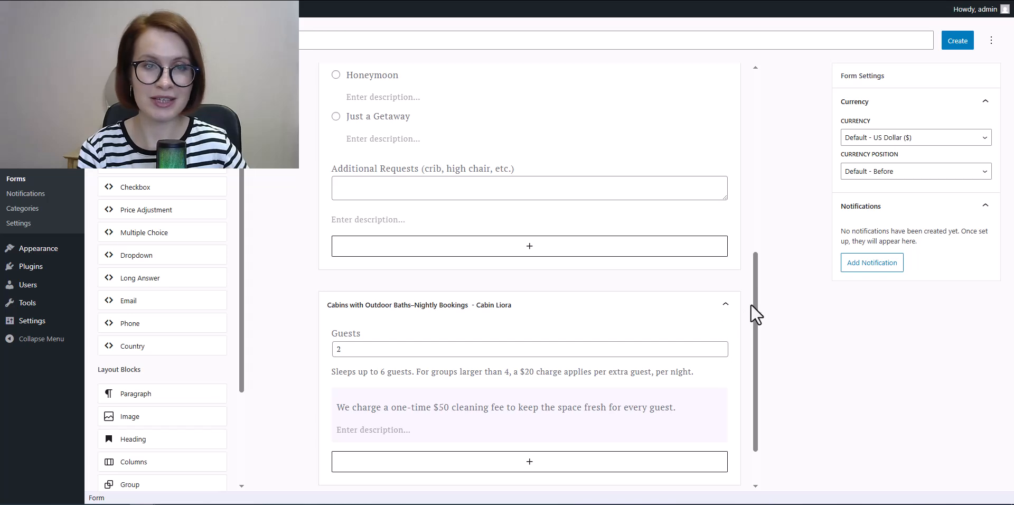
Step: Give Cabin Solara a Guests field (default 2, range 1–8, $30 flat multiplied by duration, threshold 6) and a flat $60 cleaning-fee Price Adjustment
scroll(759, 323, down, 1)
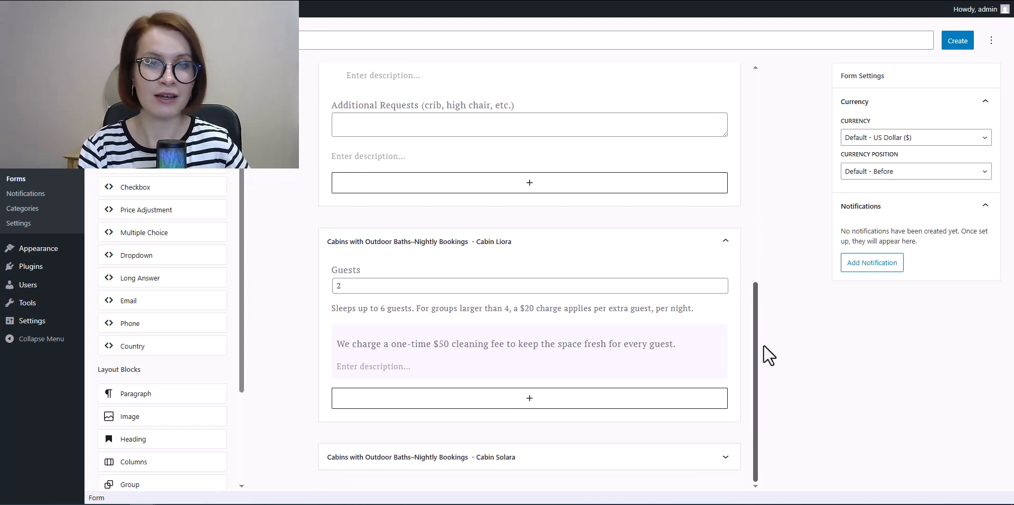
scroll(769, 355, up, 1)
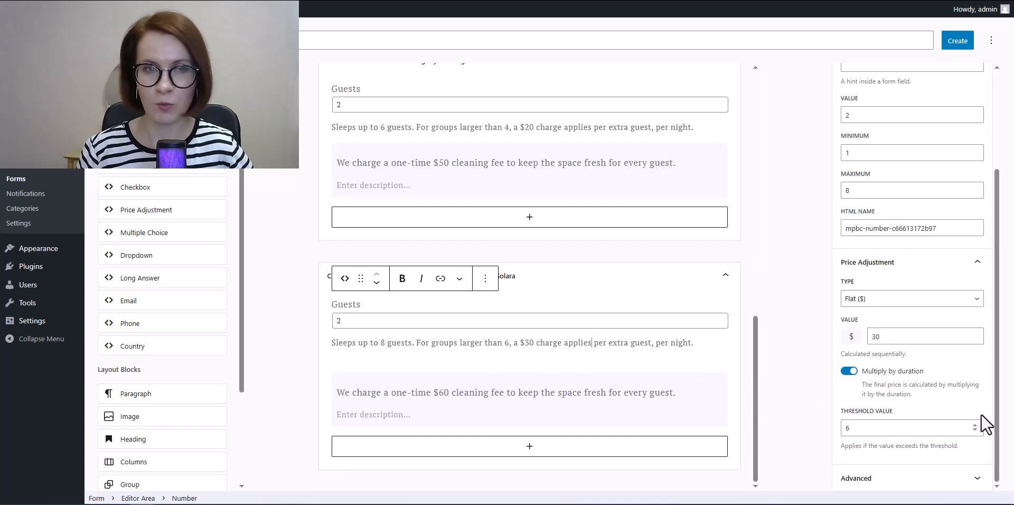
click(673, 394)
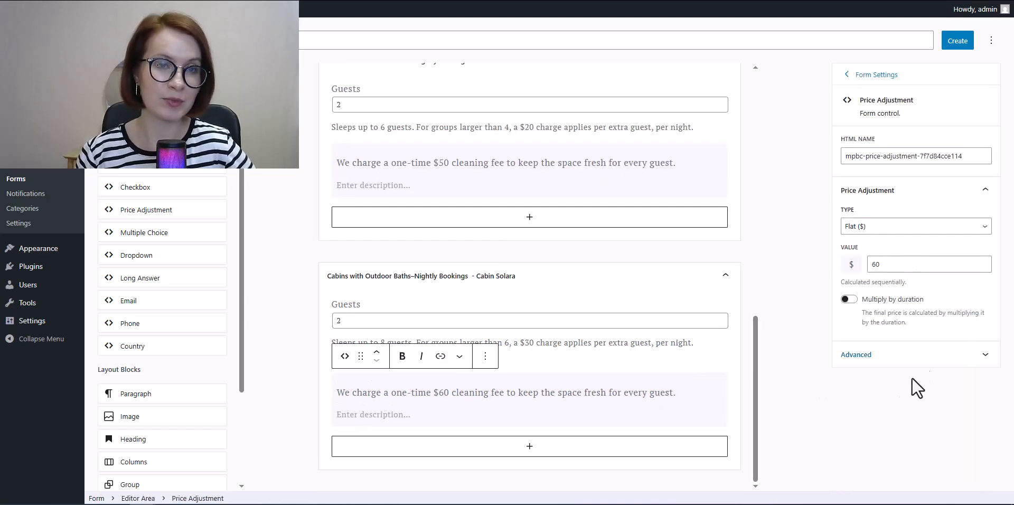
click(744, 451)
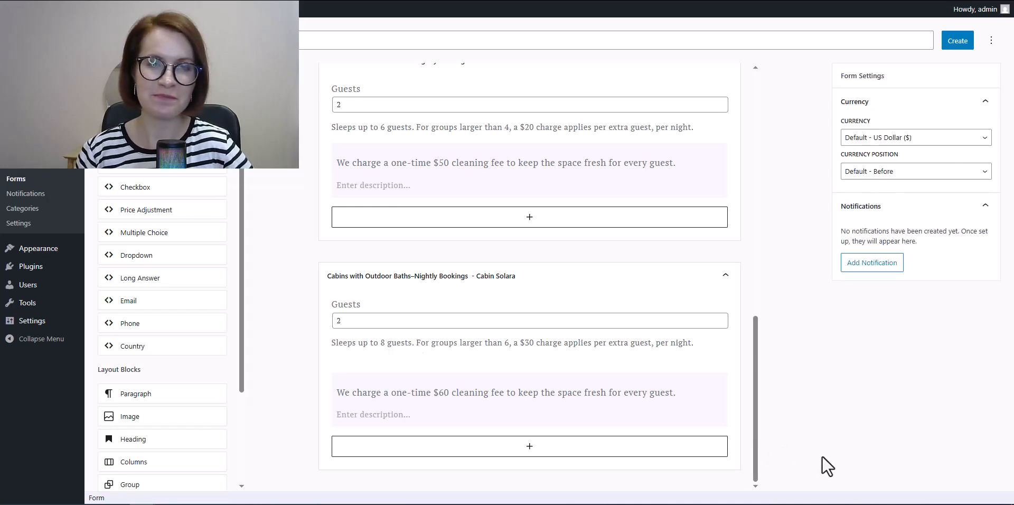
Step: Create the form and open the Cabins with Outdoor Baths–Nightly Bookings calendar page on the site
click(954, 48)
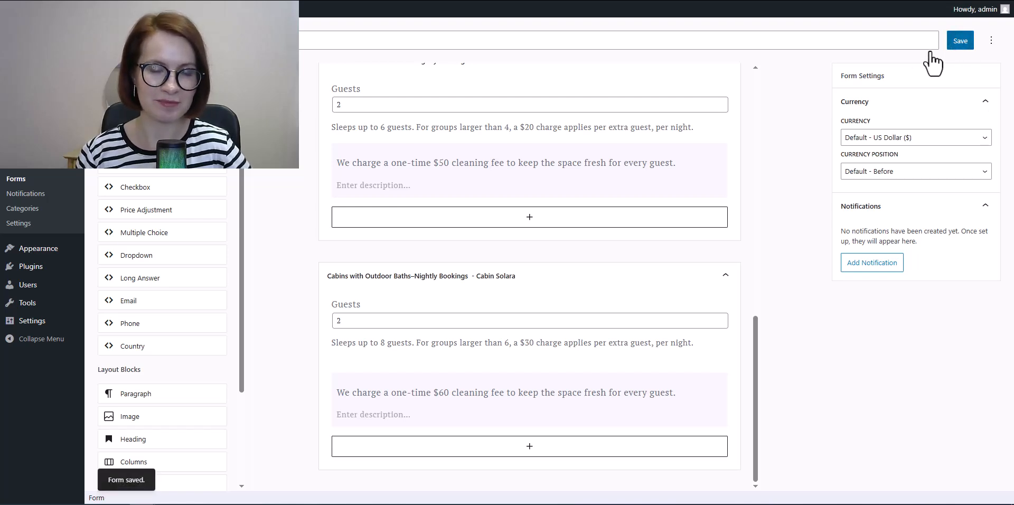
click(16, 150)
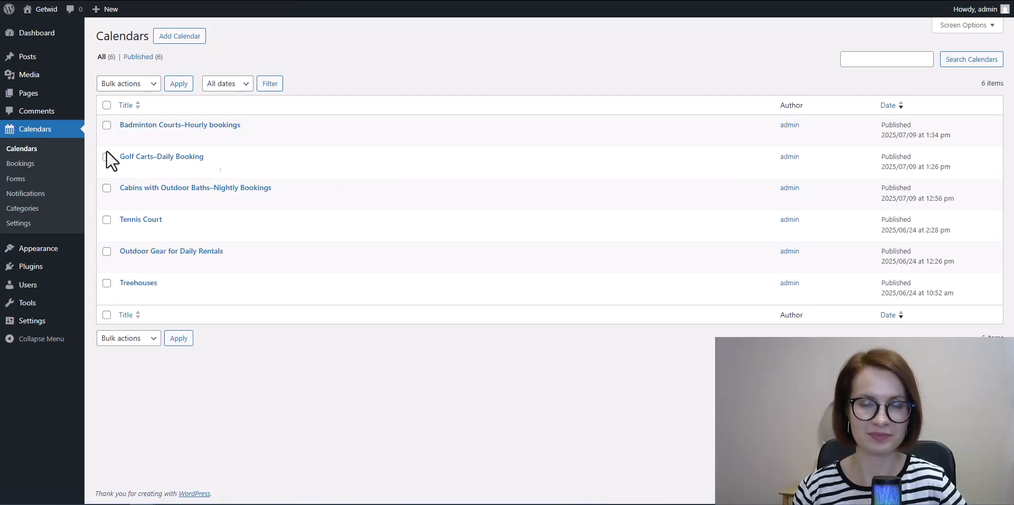
click(152, 191)
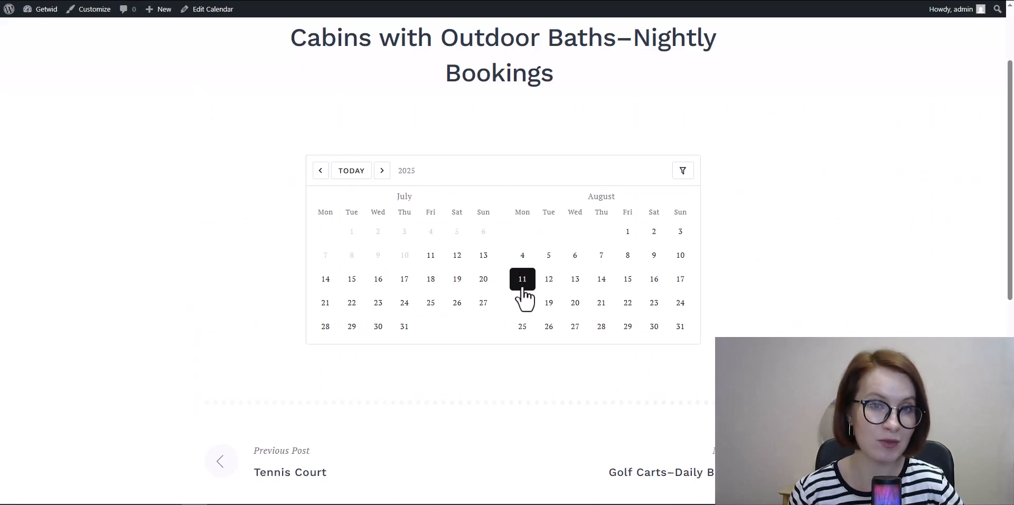
Step: Add Cabin Liora to the reservation for July 14 to July 16, 2025
click(326, 280)
click(378, 279)
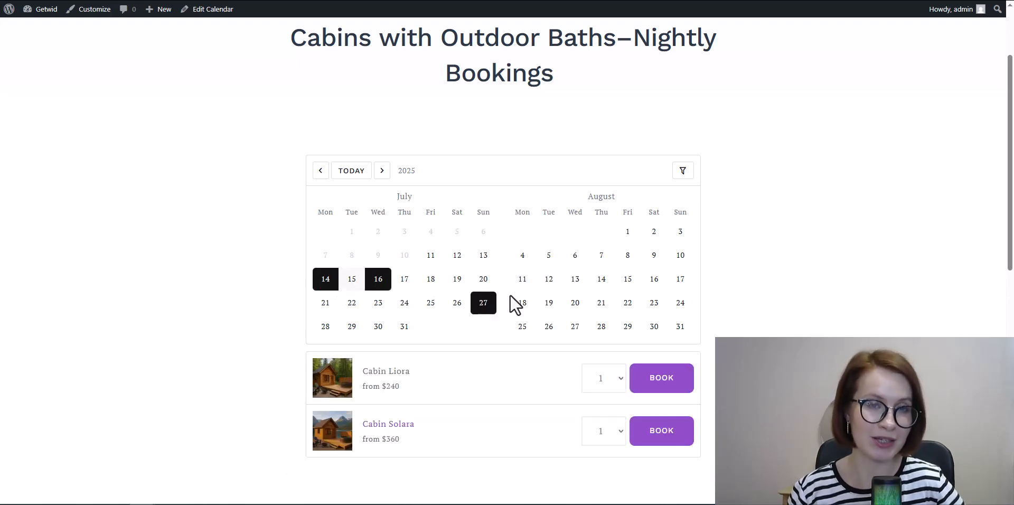
click(662, 389)
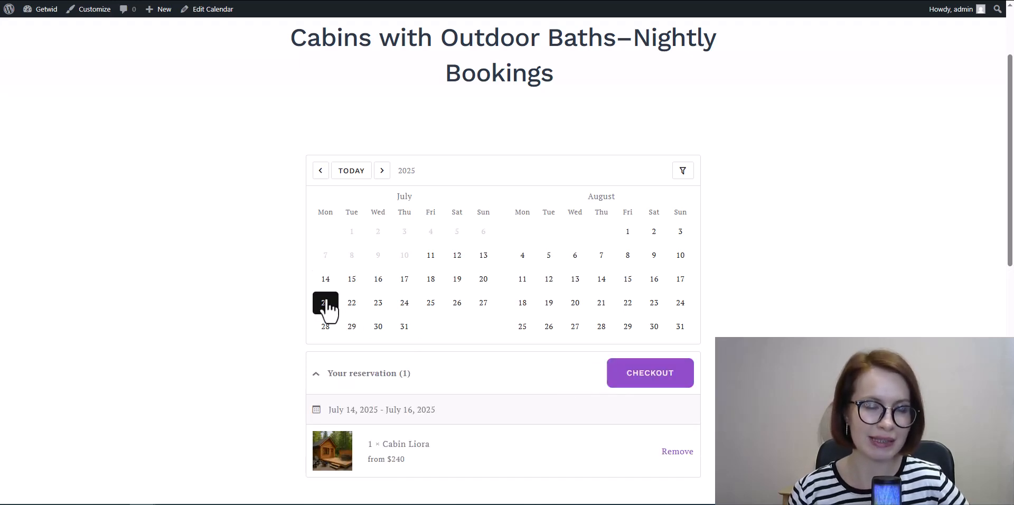
Step: Add Cabin Solara to the reservation for the same dates, July 14 to July 16, 2025
click(326, 278)
click(378, 278)
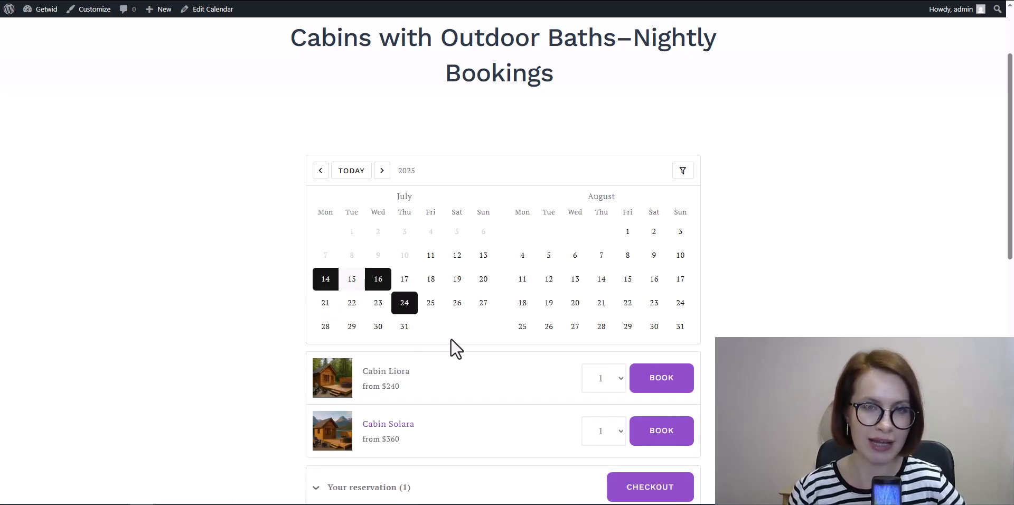
click(663, 430)
Step: Proceed to checkout with both cabins and set Cabin Liora's number of guests to 6
scroll(659, 430, down, 2)
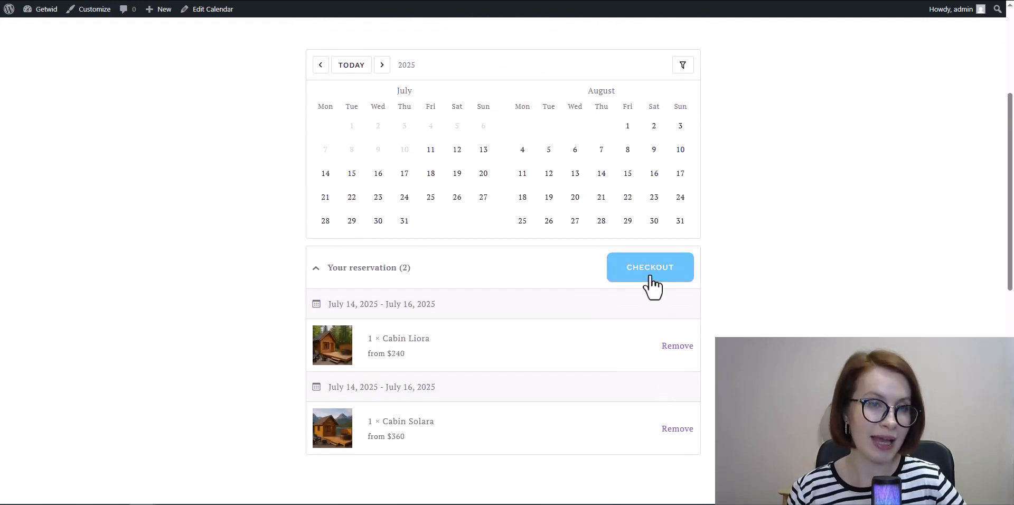
click(648, 276)
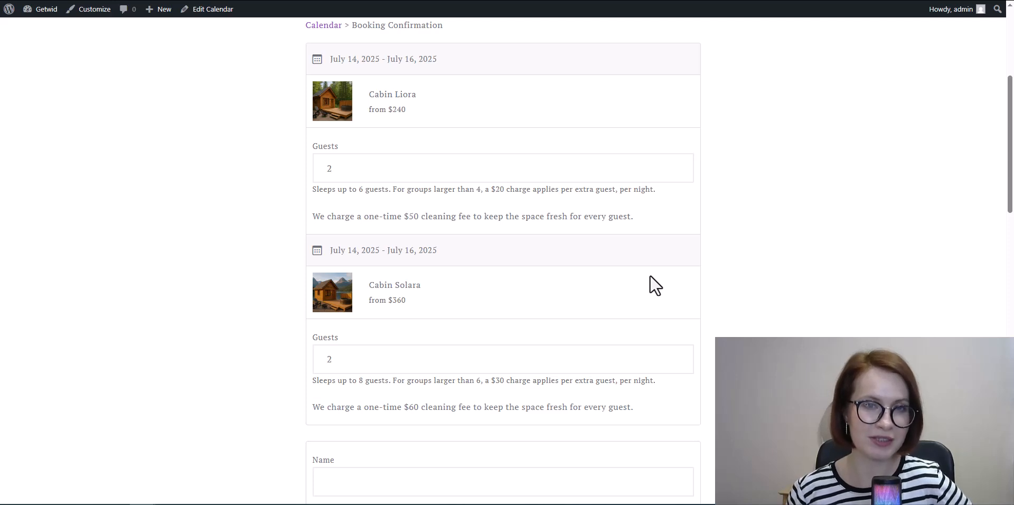
click(674, 165)
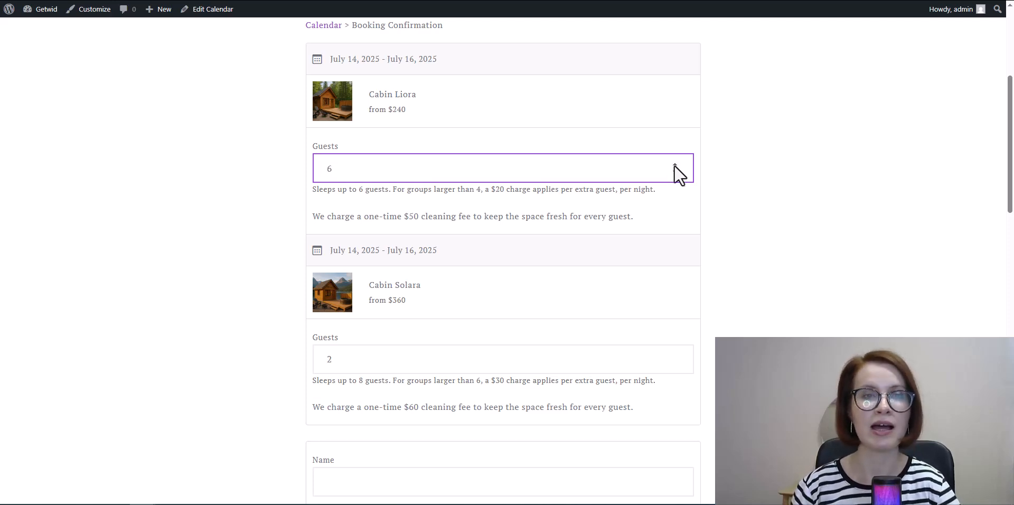
click(693, 221)
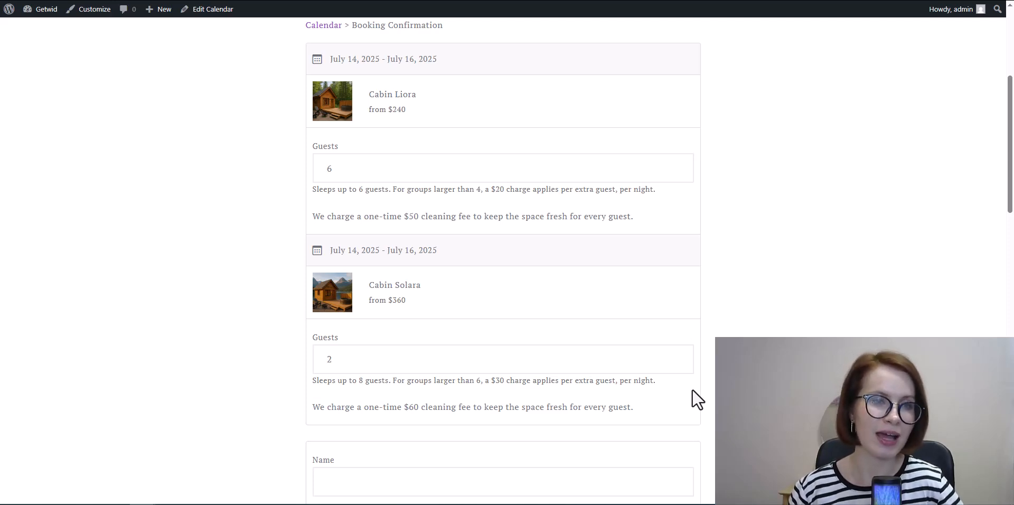
Step: Fill in the booking form with the customer's name, email address and phone number
scroll(692, 389, down, 4)
scroll(697, 400, down, 1)
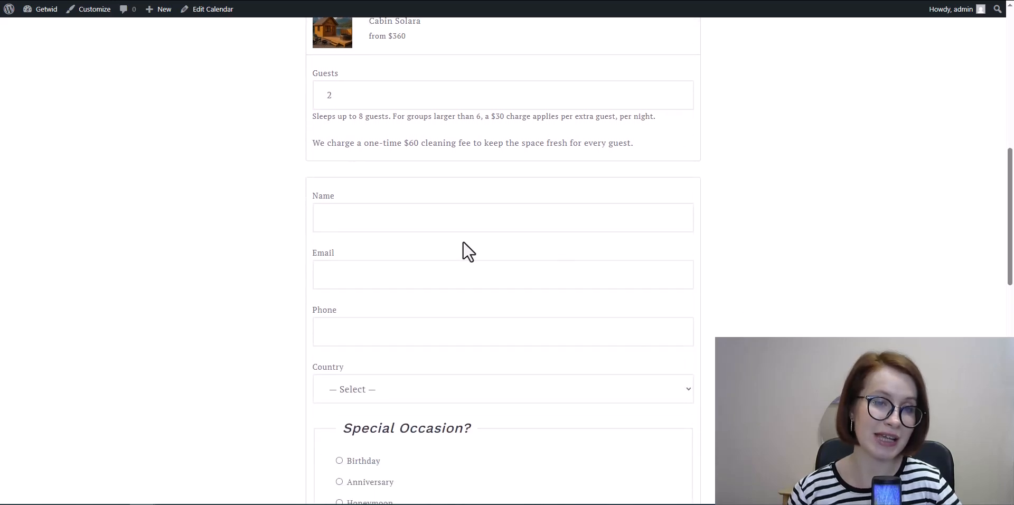
click(388, 225)
click(375, 250)
click(373, 274)
click(396, 312)
click(398, 338)
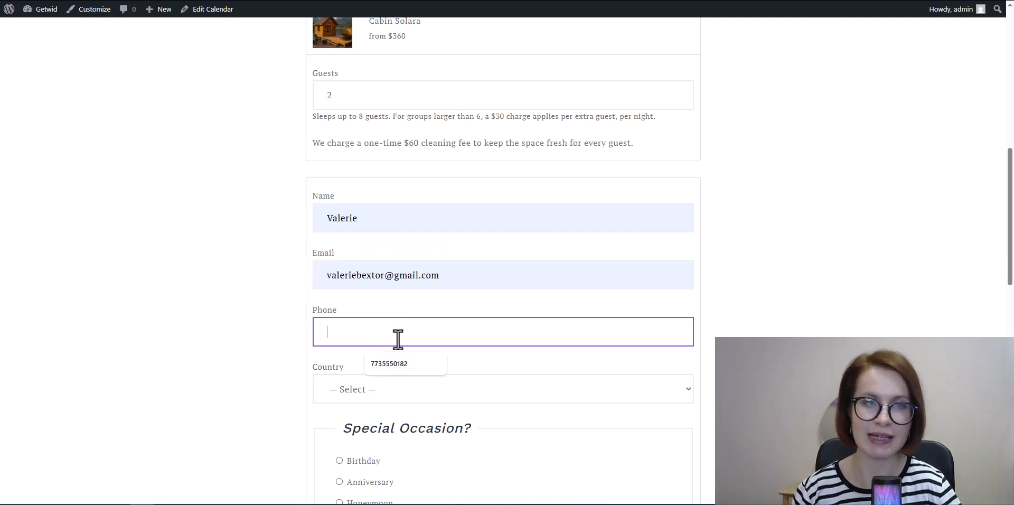
click(403, 367)
Step: Set the country to Bahamas, the special occasion to Just a Getaway, and enter the additional request "Please provide extra towels"
scroll(403, 367, down, 1)
click(655, 338)
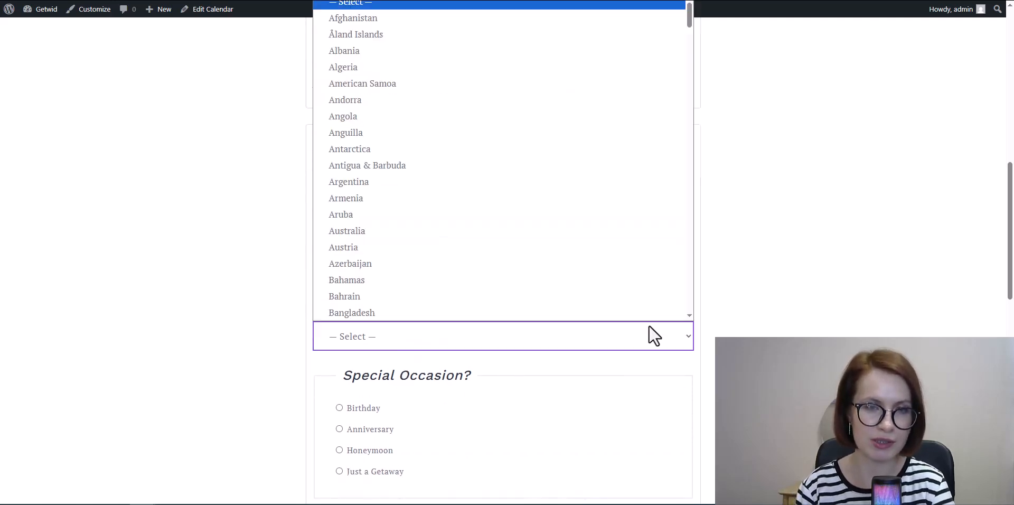
click(629, 282)
scroll(514, 328, down, 3)
click(339, 313)
click(503, 397)
text(Please provide extra towels)
Step: Set Cabin Liora's number of guests to 2 and check the effect on the total price
scroll(708, 342, up, 1)
scroll(711, 343, up, 8)
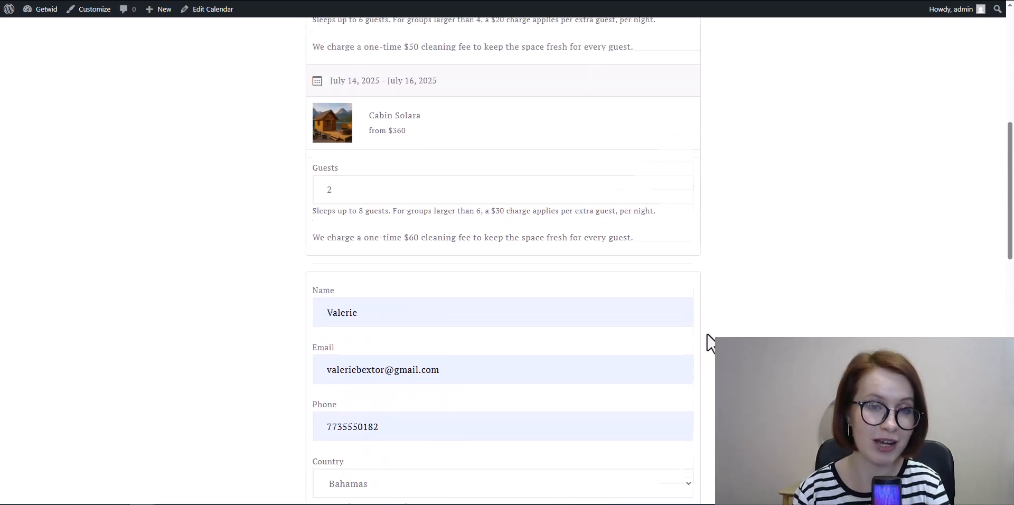
scroll(708, 334, up, 1)
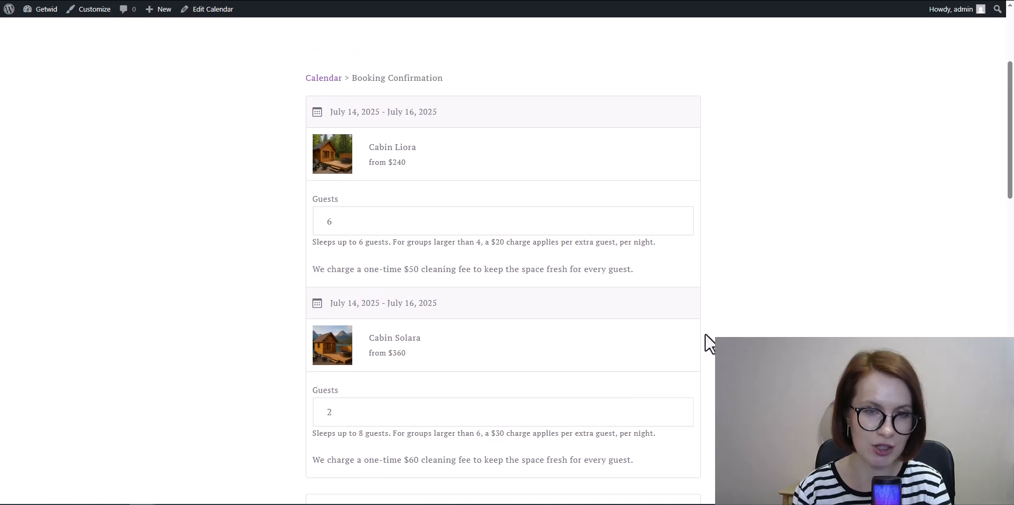
click(674, 224)
click(674, 224)
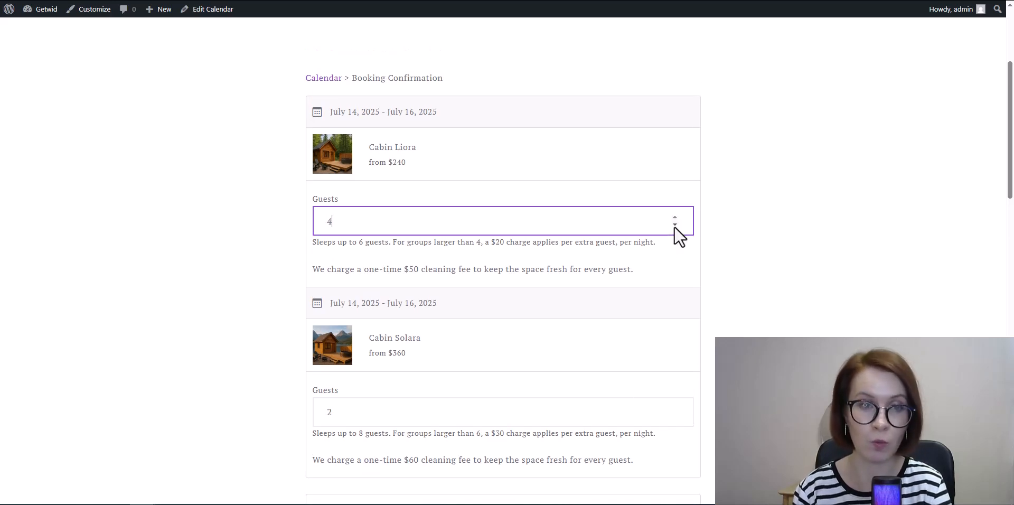
scroll(689, 249, down, 12)
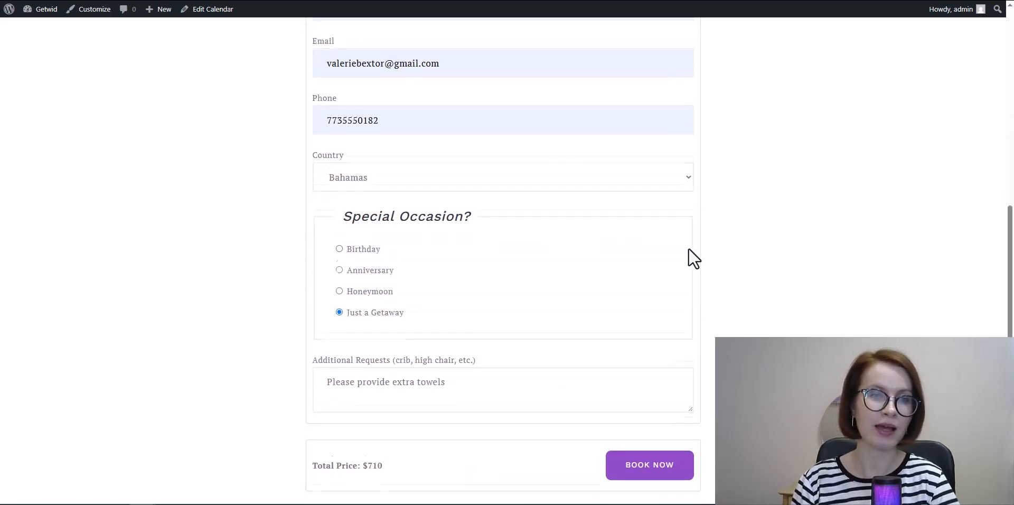
scroll(412, 367, up, 2)
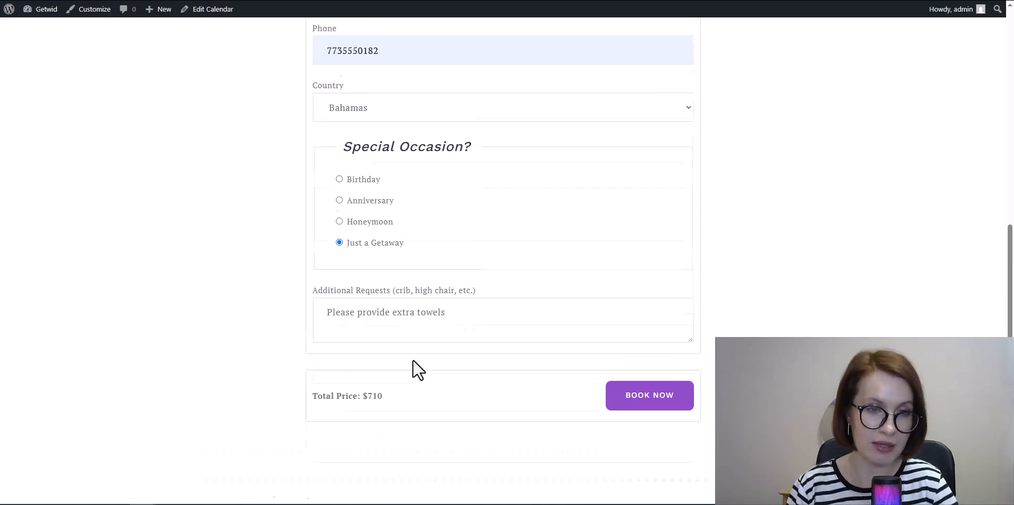
scroll(415, 359, up, 9)
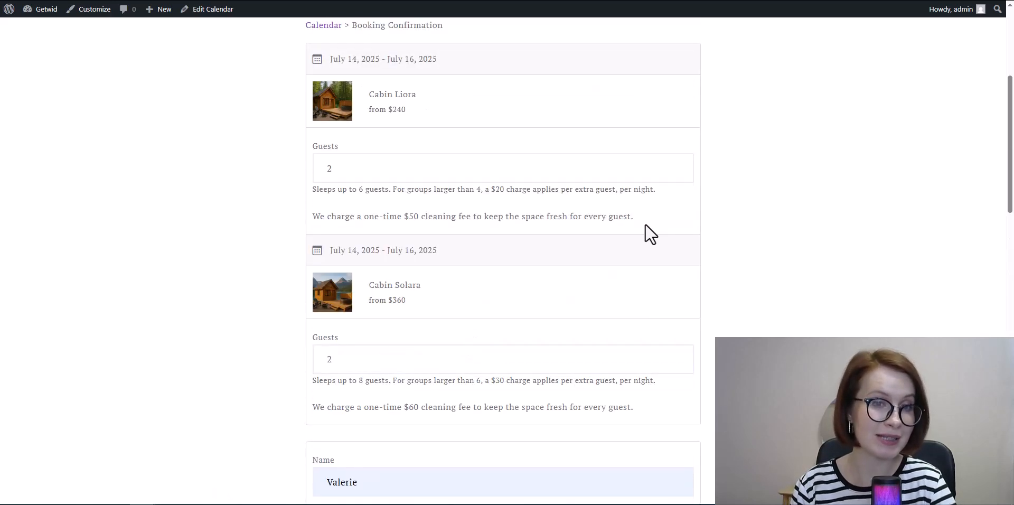
Step: Set Cabin Liora's number of guests to 6, check the total price, and submit the booking
click(676, 164)
click(676, 163)
click(676, 164)
click(677, 163)
click(692, 212)
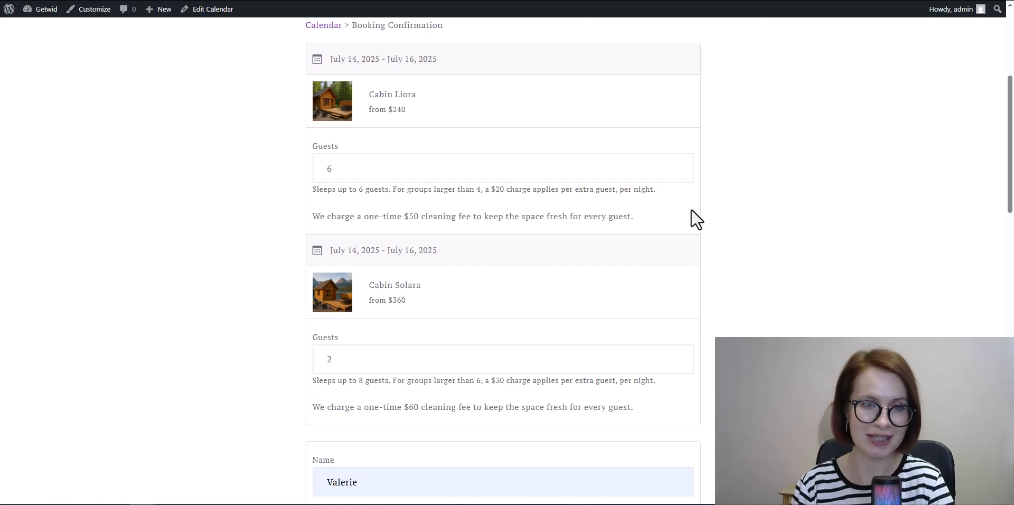
scroll(692, 214, down, 1)
scroll(692, 214, down, 10)
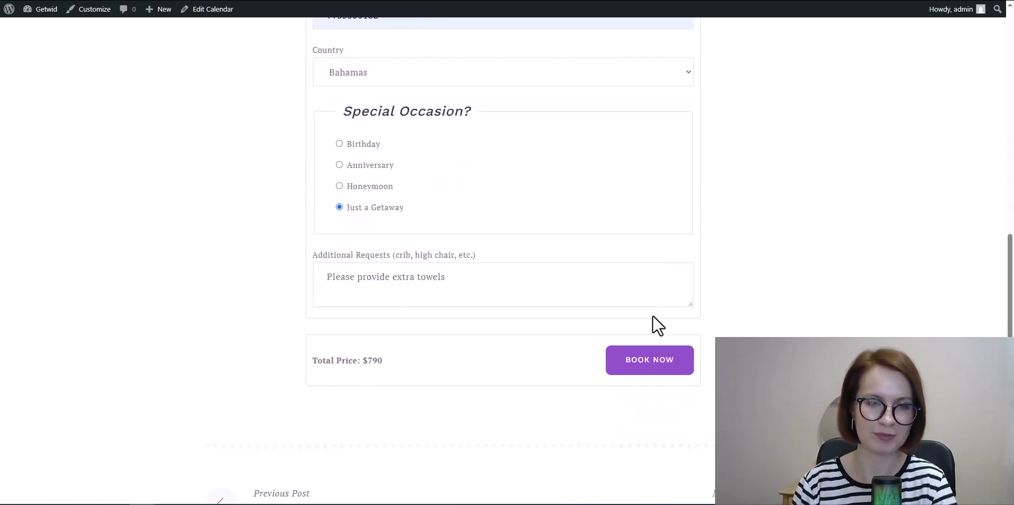
click(637, 372)
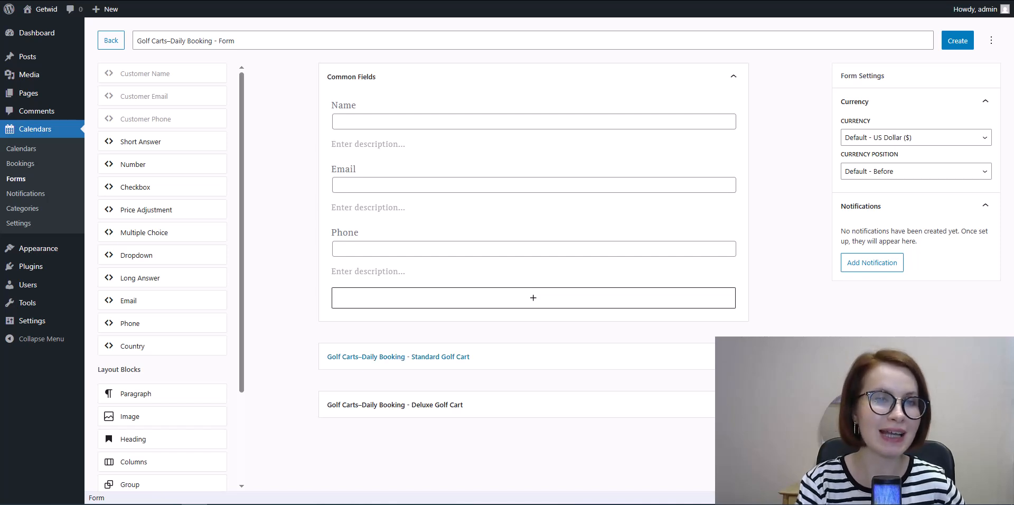
Step: Add a checkbox labelled "Golf Bag Holder (+$5/day)" to the Standard Golf Cart section of the Golf Carts–Daily Booking form
click(734, 357)
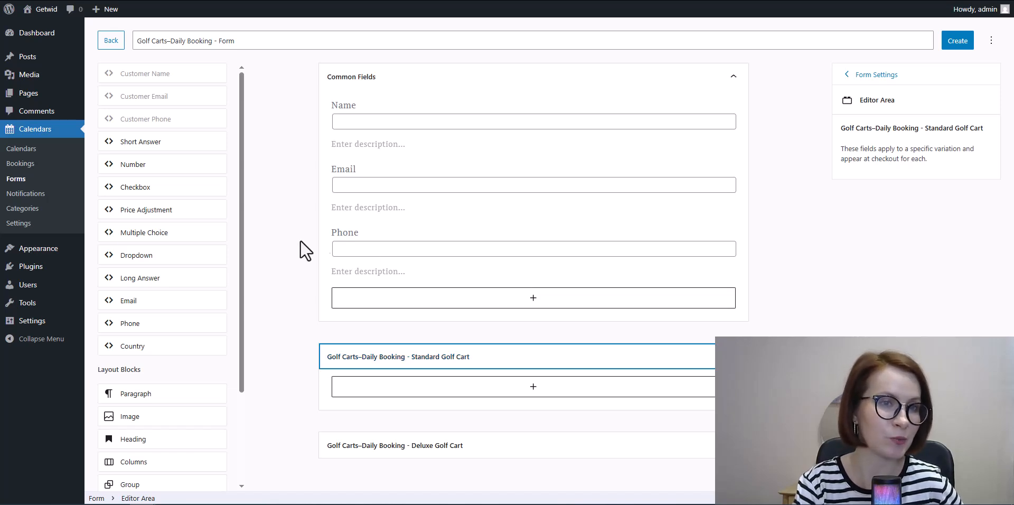
click(112, 187)
drag(112, 187, 526, 396)
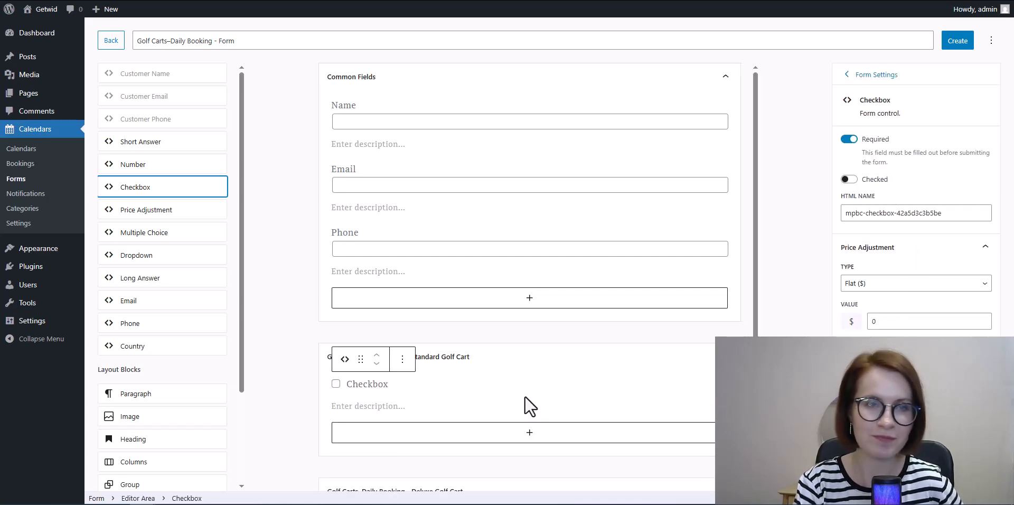
click(360, 384)
drag(361, 359, 379, 382)
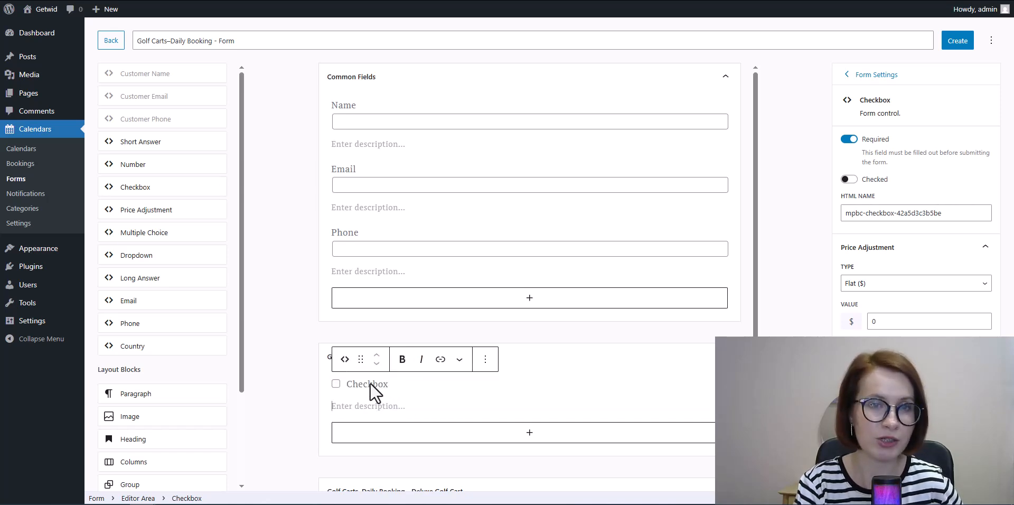
key(Escape)
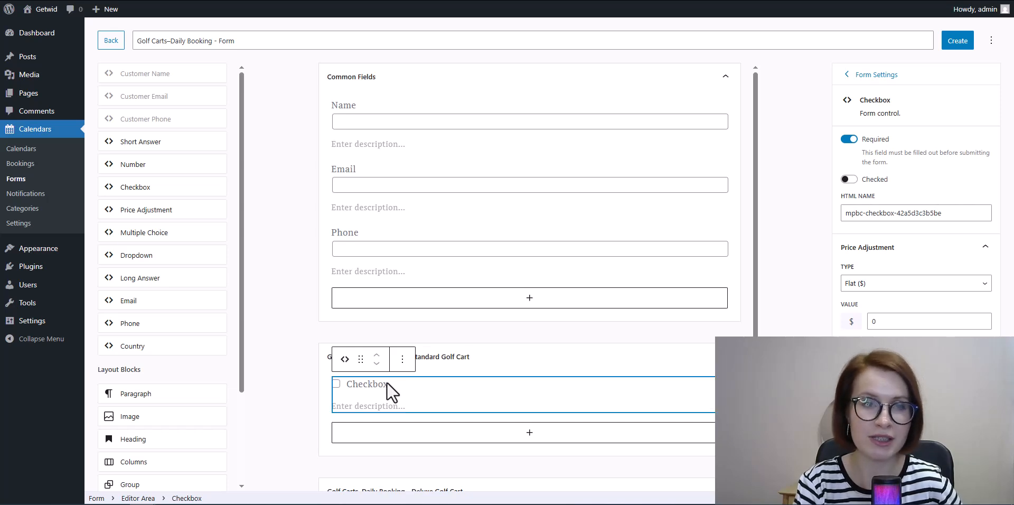
double_click(387, 383)
text(Golf Bag Holder (+$5/day))
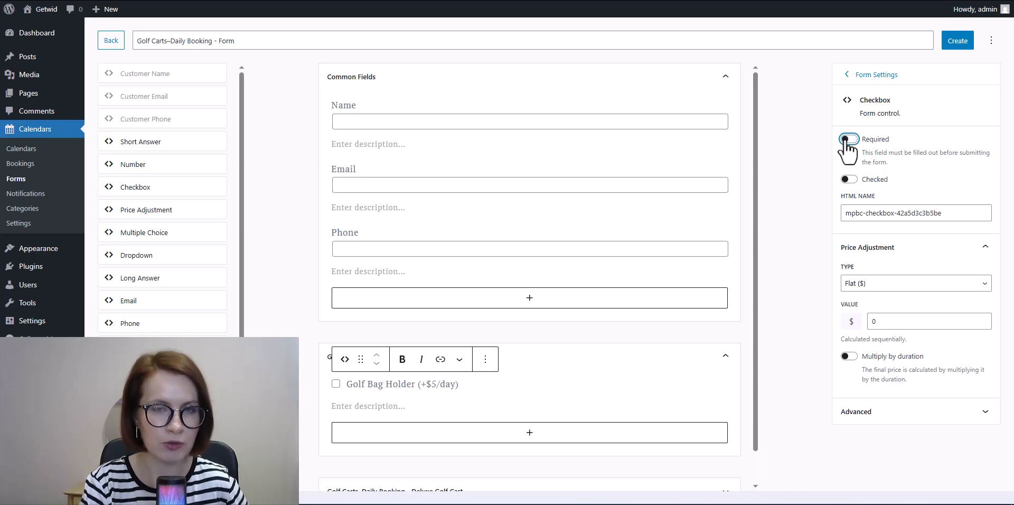
Step: Make the Golf Bag Holder checkbox optional and unchecked, with a flat $5 price adjustment multiplied by duration
click(849, 179)
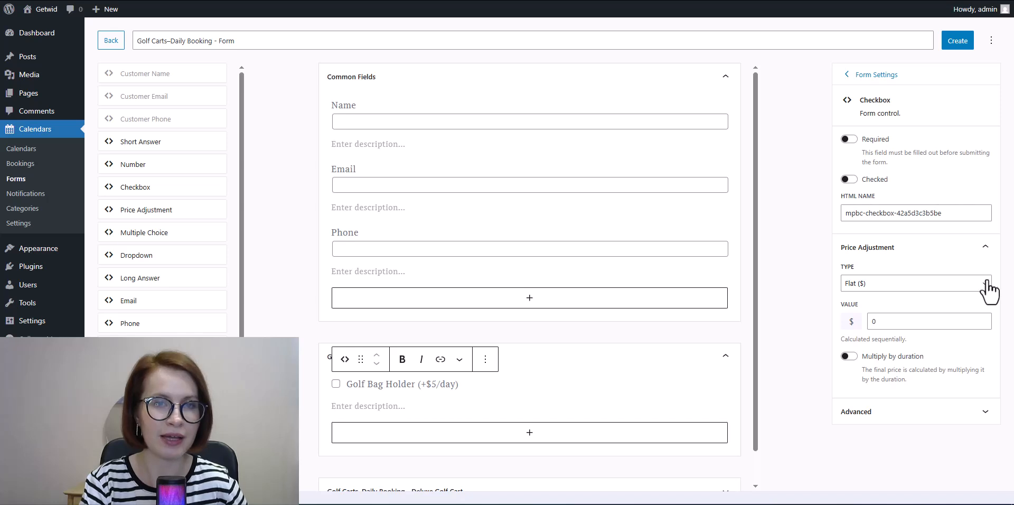
double_click(897, 321)
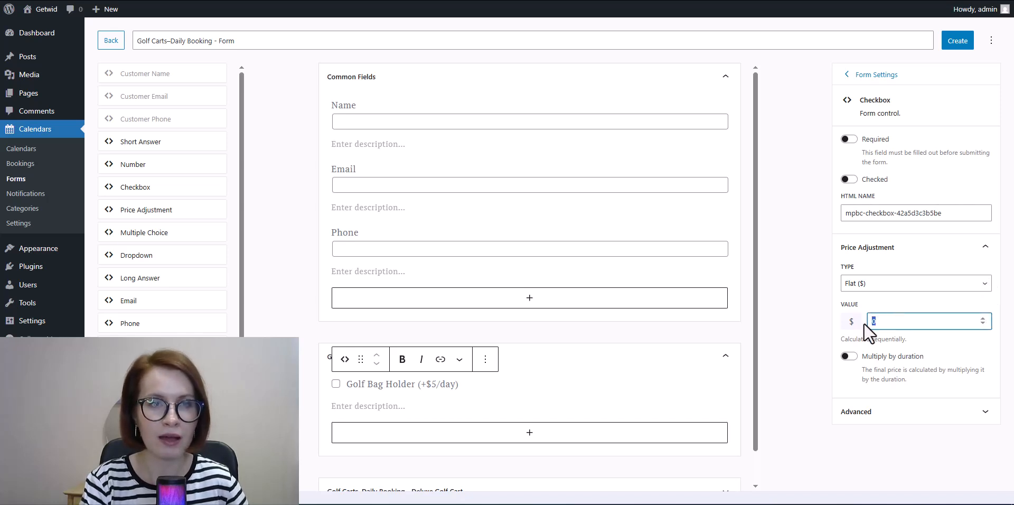
text(5)
click(963, 344)
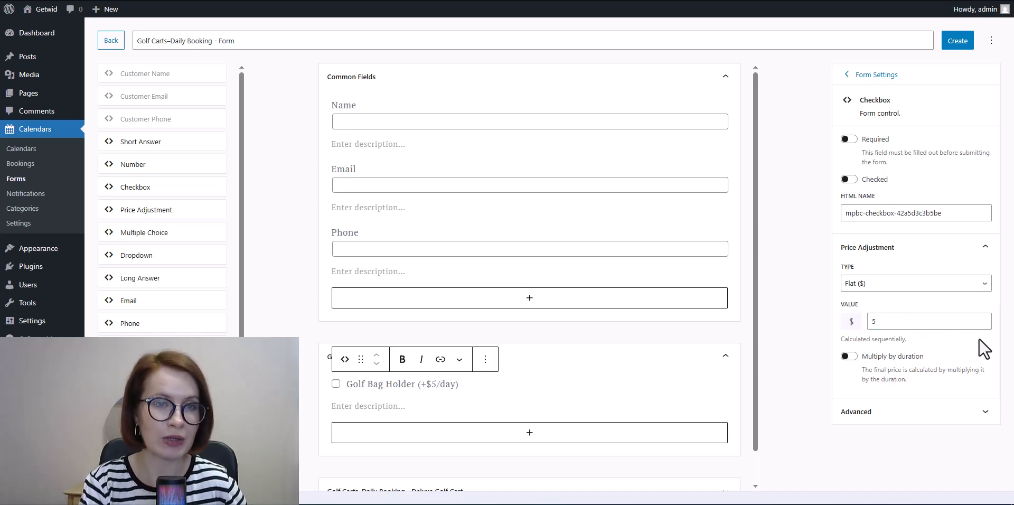
click(851, 357)
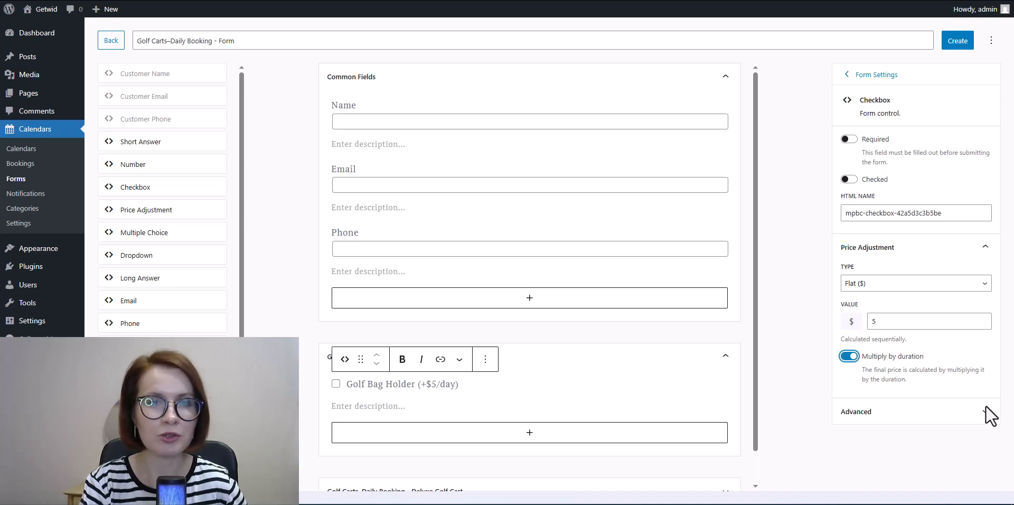
Step: Add a second Standard Golf Cart checkbox labelled "Extra Battery for Long Distance (+$10/day)" below the Golf Bag Holder
drag(111, 187, 451, 409)
double_click(351, 428)
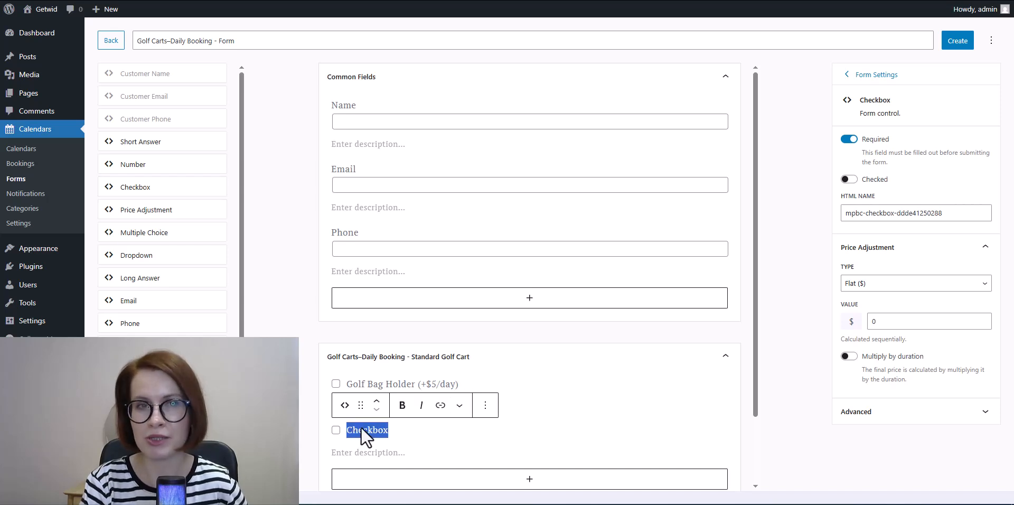
text(Extra Battery for Long Distance (+$10/day))
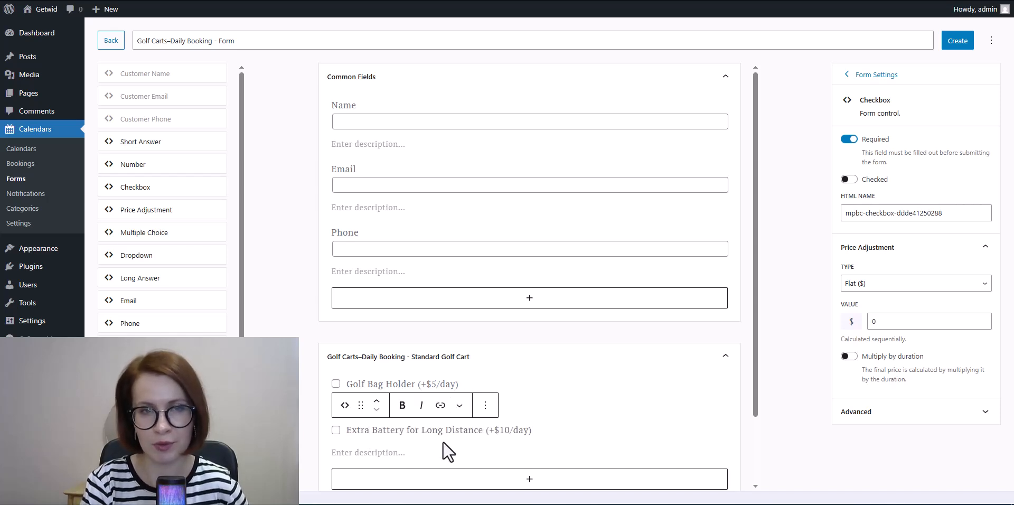
Step: Give the Extra Battery checkbox a $10 price adjustment multiplied by duration, and make it optional
click(877, 321)
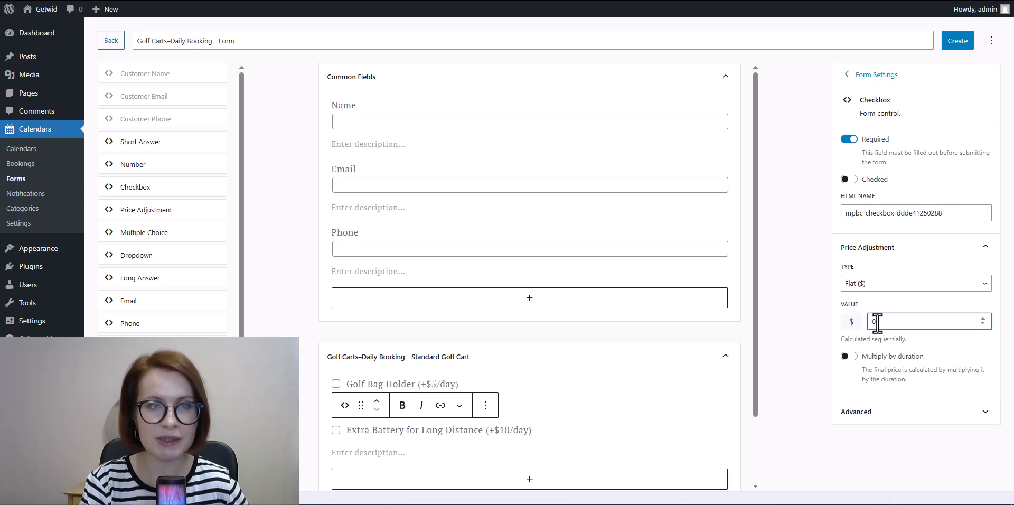
drag(877, 321, 870, 325)
text(10)
click(849, 356)
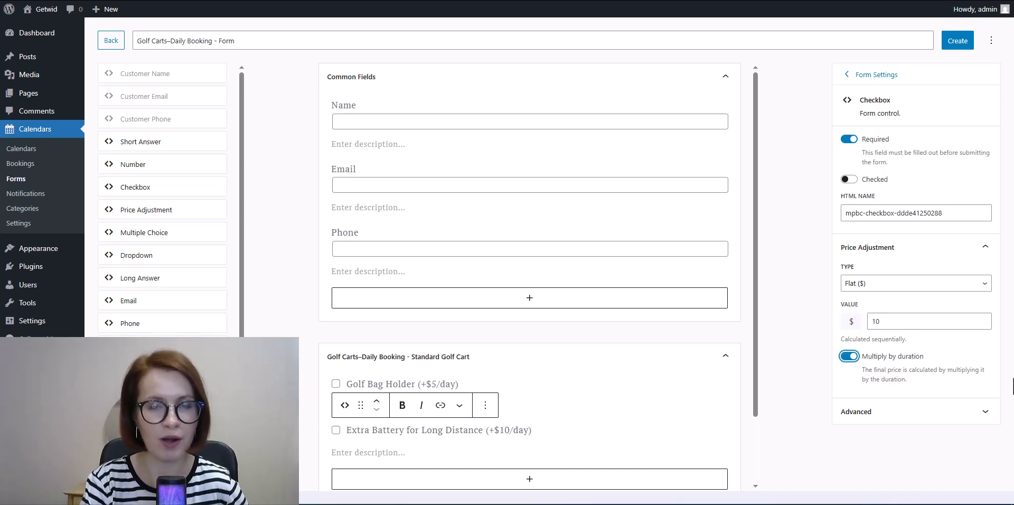
click(849, 139)
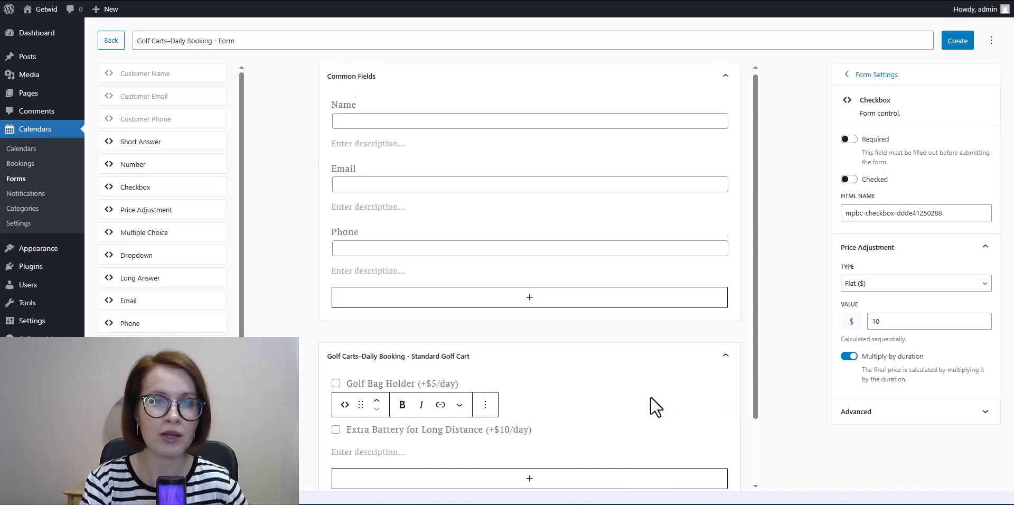
Step: Add a third Standard Golf Cart checkbox labelled "Basic Insurance Coverage (+$15/day)" below the Extra Battery field
scroll(581, 386, down, 3)
drag(145, 186, 525, 390)
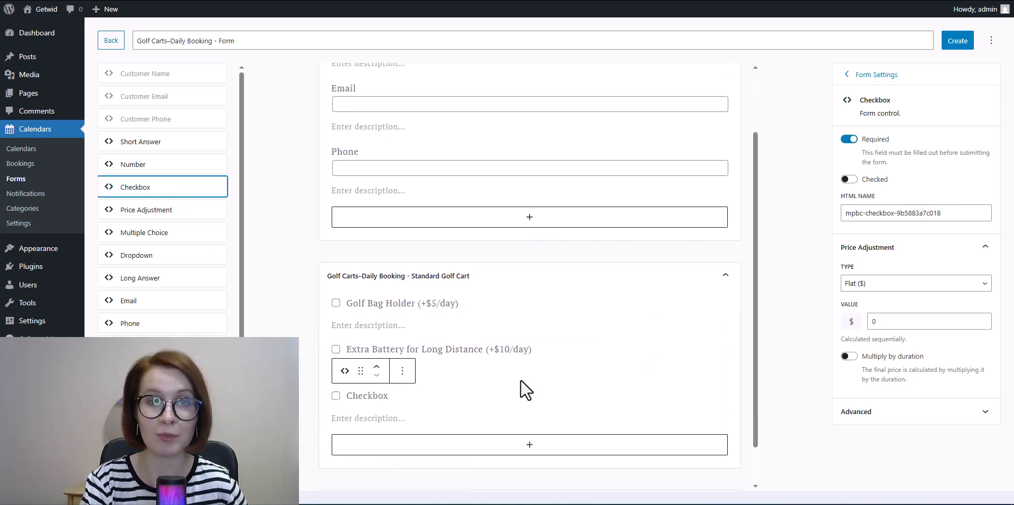
double_click(350, 393)
text(Basic Insurance Coverage (+$15/day))
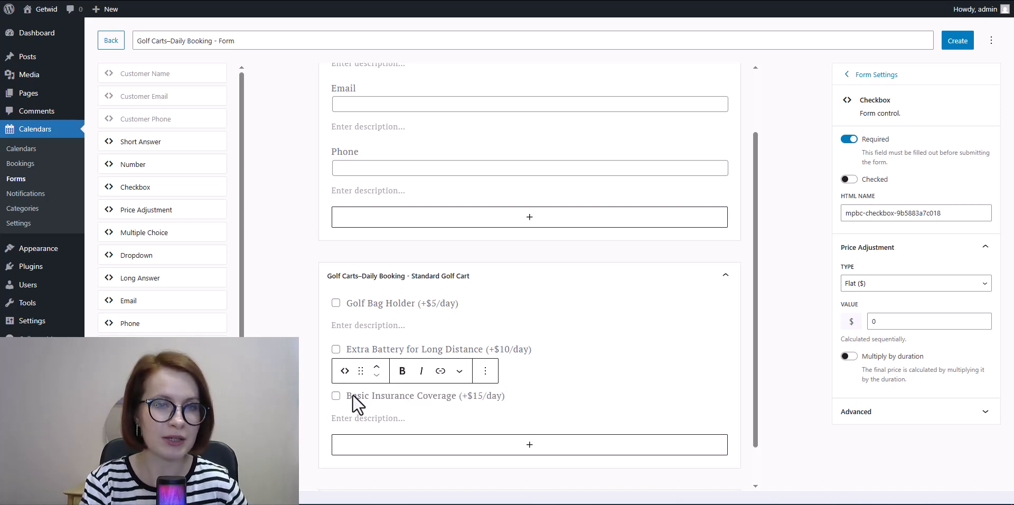
Step: Set the Basic Insurance Coverage price adjustment to $15 multiplied by duration, and make the checkbox checked by default
drag(905, 320, 864, 325)
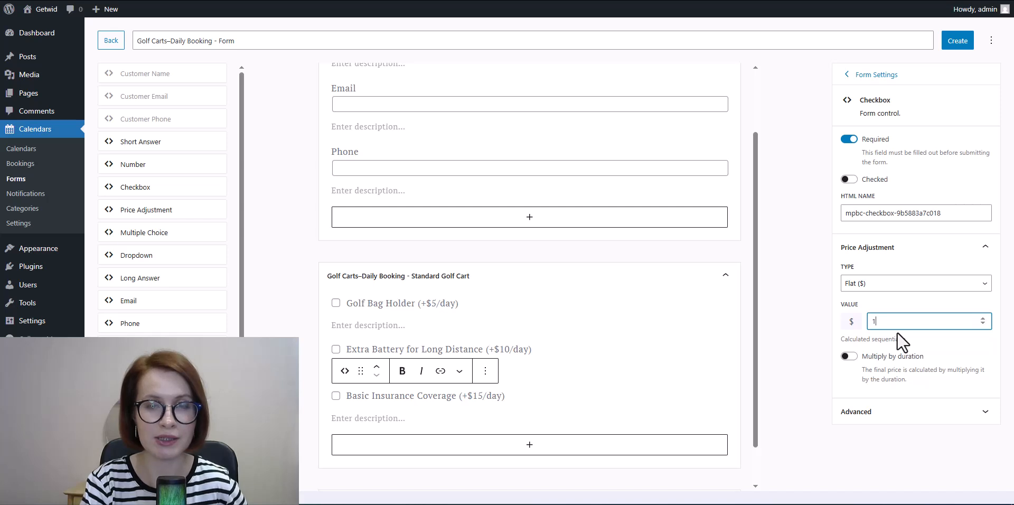
click(850, 356)
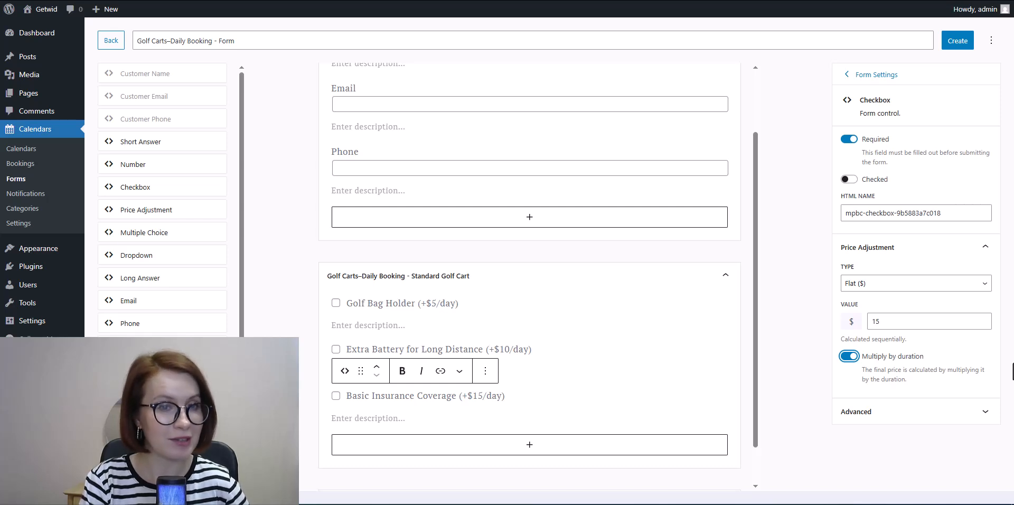
click(849, 180)
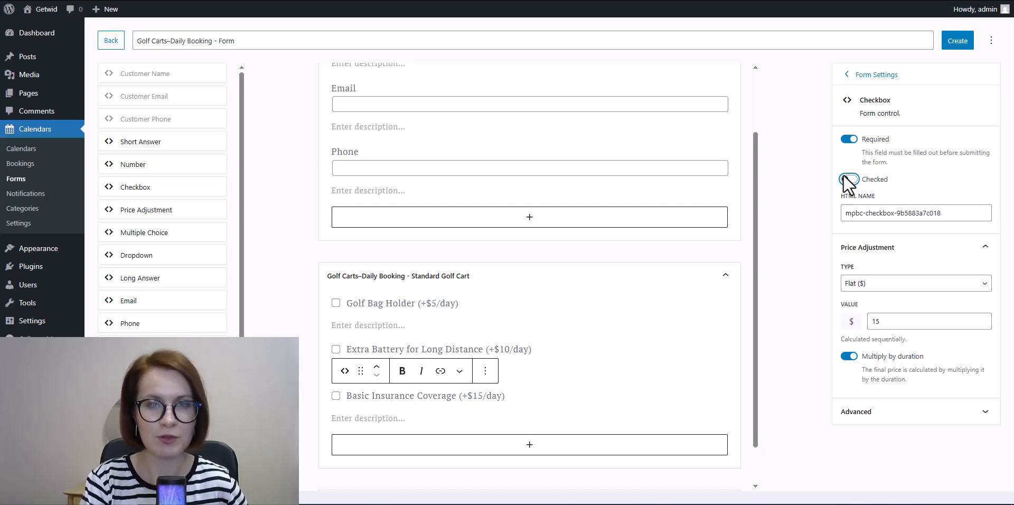
click(849, 180)
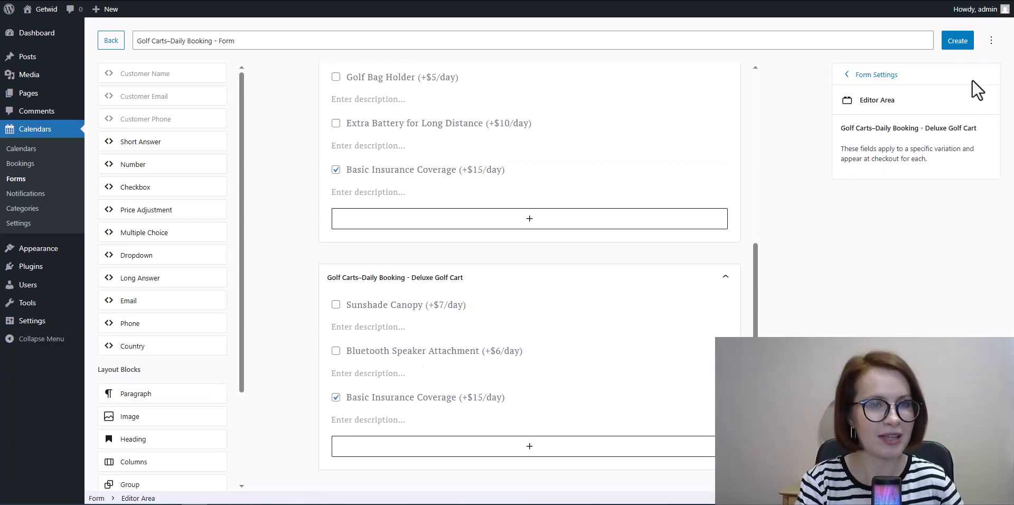
Step: Create the golf cart form and select July 21 to July 22, 2025 on the Golf Carts–Daily Booking calendar page
click(954, 47)
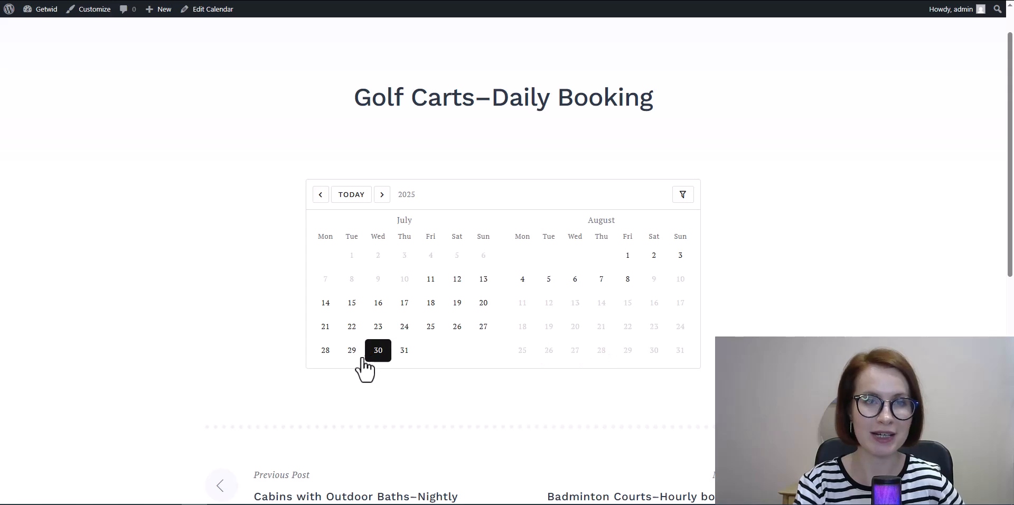
click(325, 333)
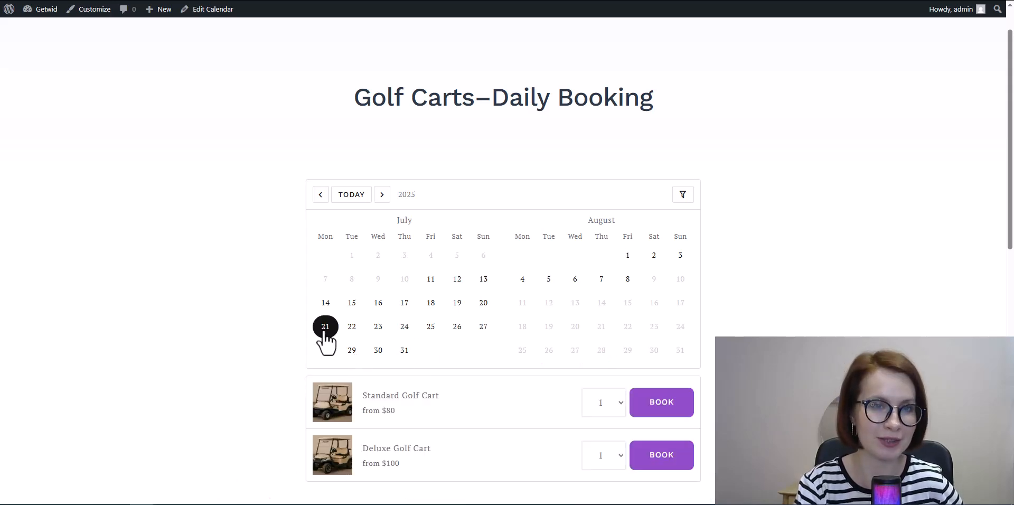
drag(324, 332, 360, 334)
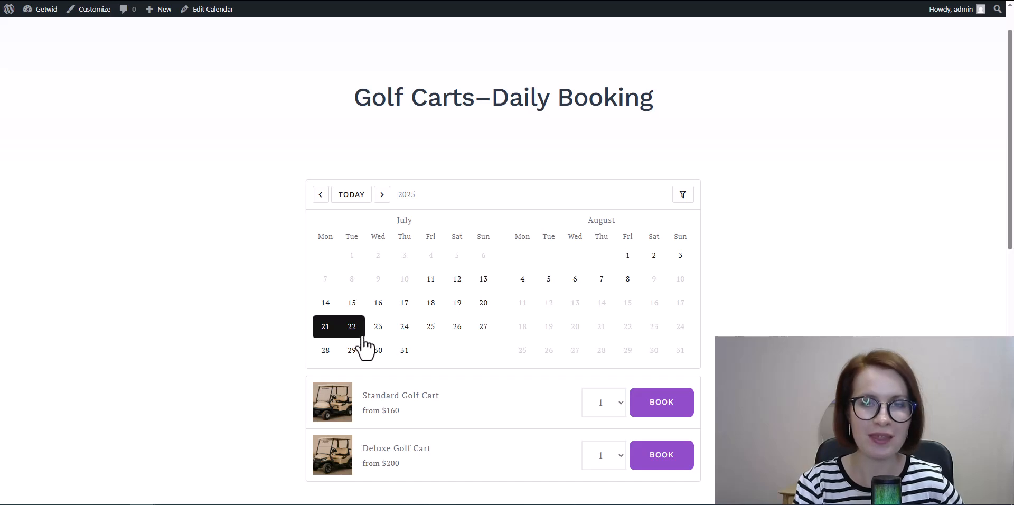
Step: Reserve one Standard Golf Cart and one Deluxe Golf Cart for July 21 to July 22, 2025, and proceed to checkout
click(664, 406)
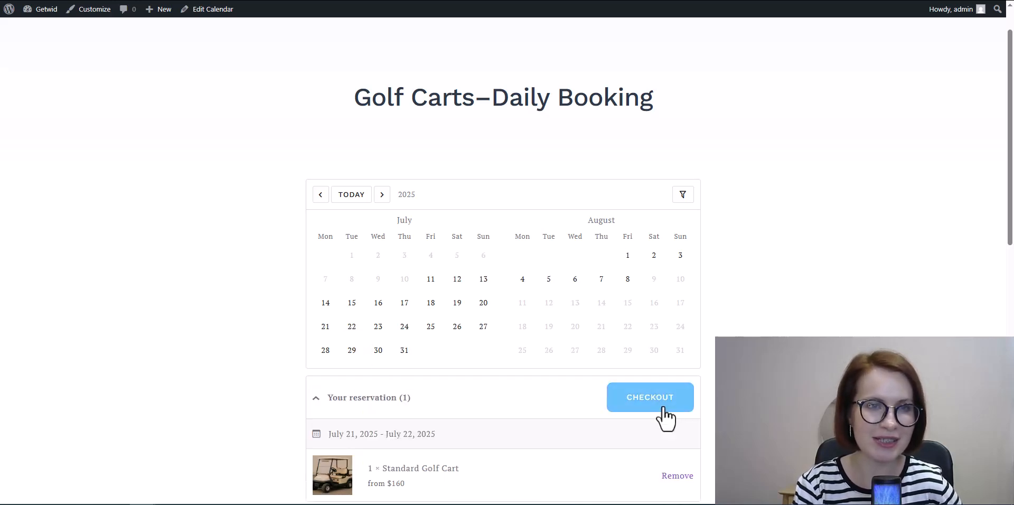
scroll(663, 407, down, 2)
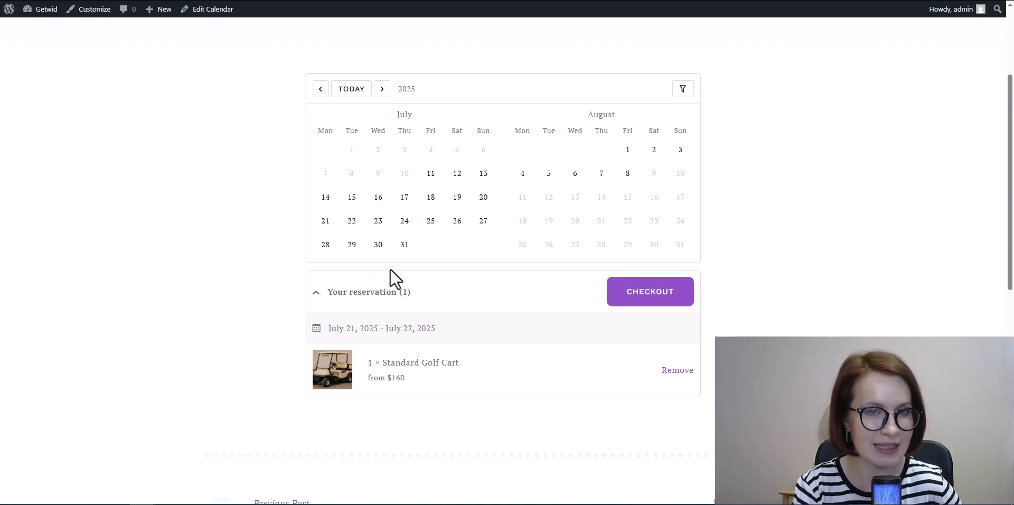
click(324, 222)
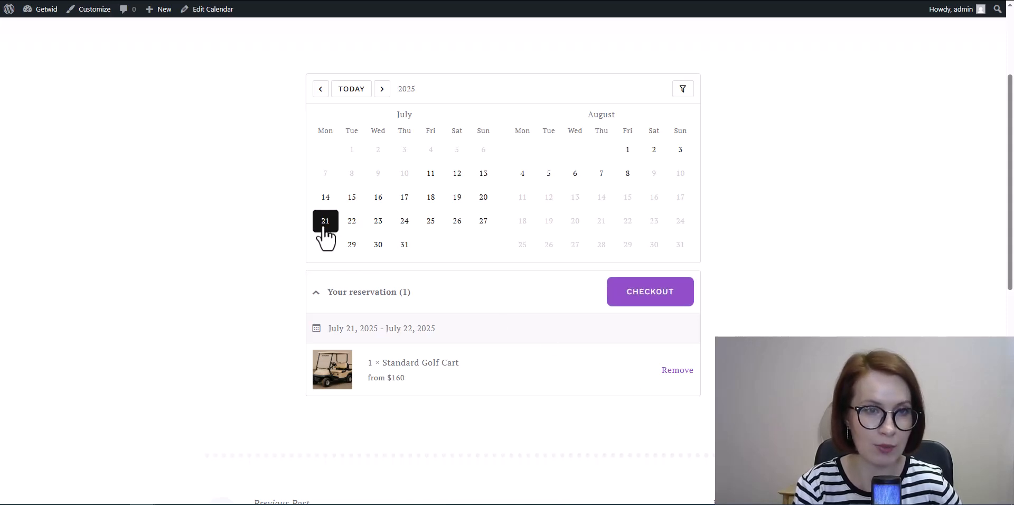
click(351, 221)
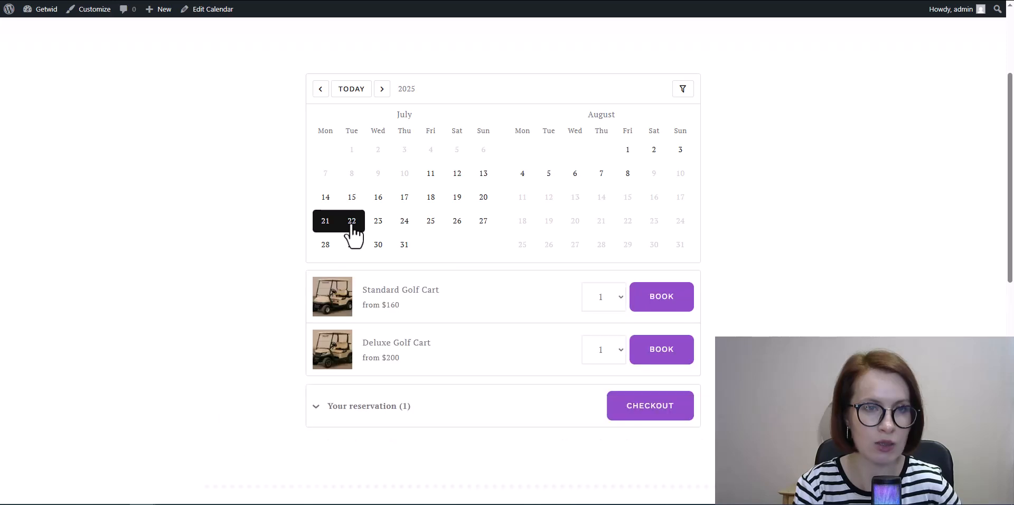
click(682, 359)
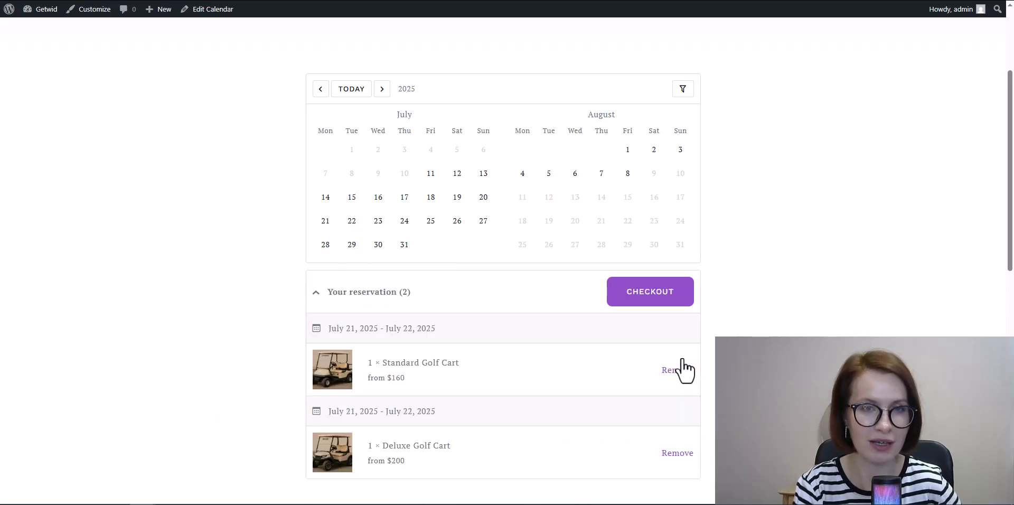
click(645, 300)
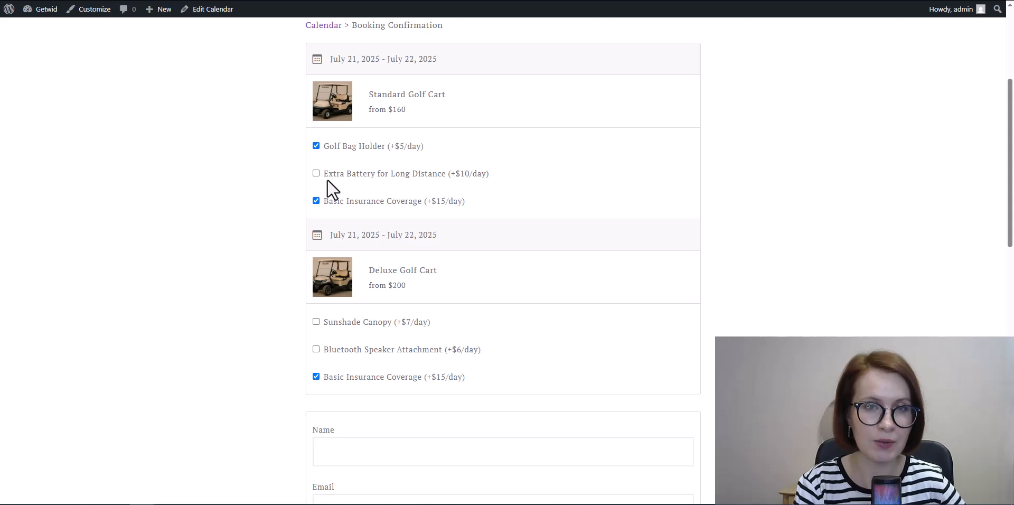
Step: Test the Deluxe Golf Cart add-ons by toggling Sunshade Canopy and Basic Insurance Coverage, ending with only Bluetooth Speaker Attachment and insurance selected
click(316, 322)
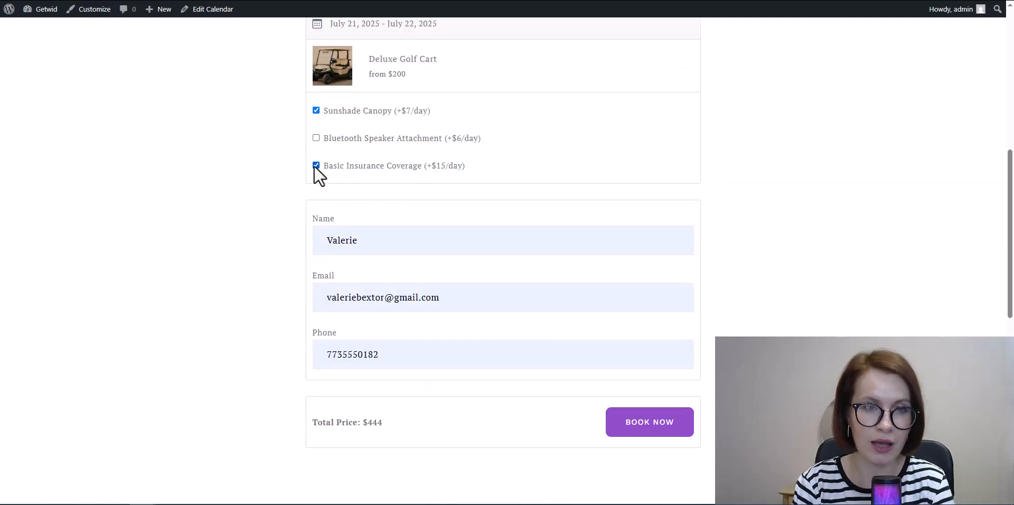
click(316, 166)
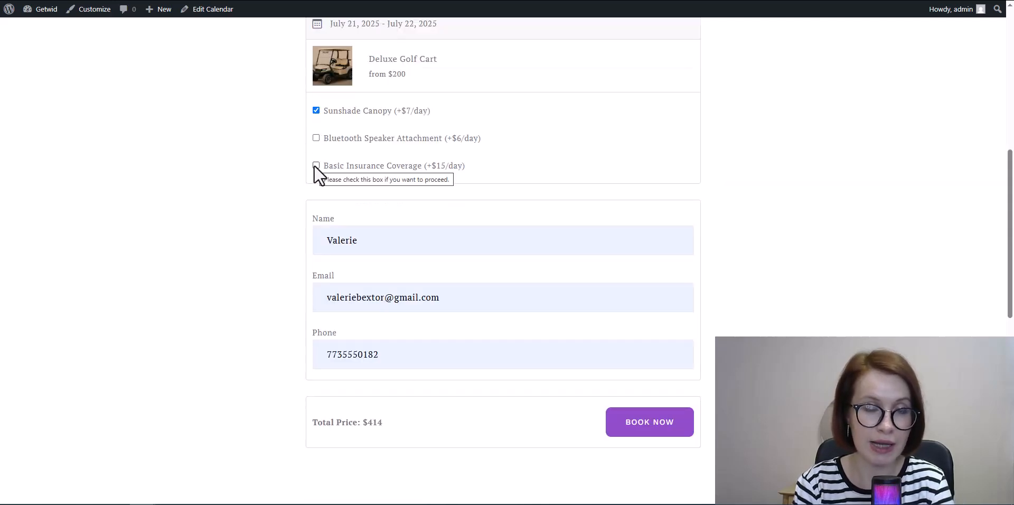
click(316, 165)
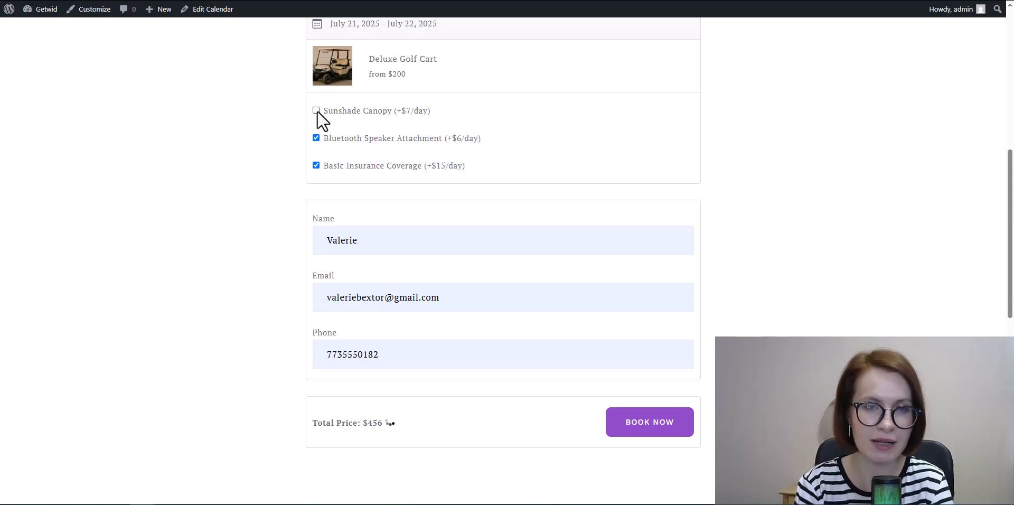
scroll(480, 159, up, 2)
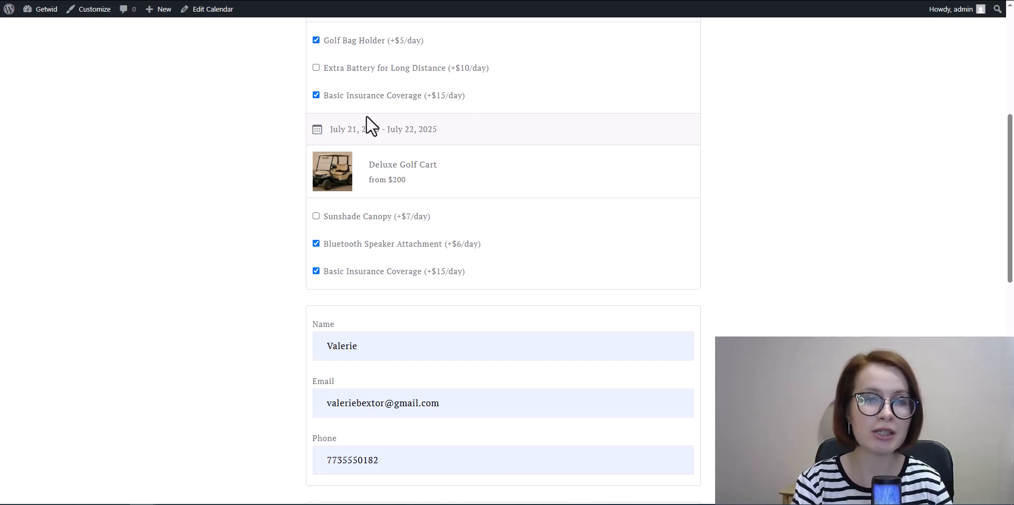
Step: Try to book without the Deluxe Golf Cart's Basic Insurance Coverage, reselect the coverage and submit the booking
click(316, 271)
scroll(592, 302, down, 3)
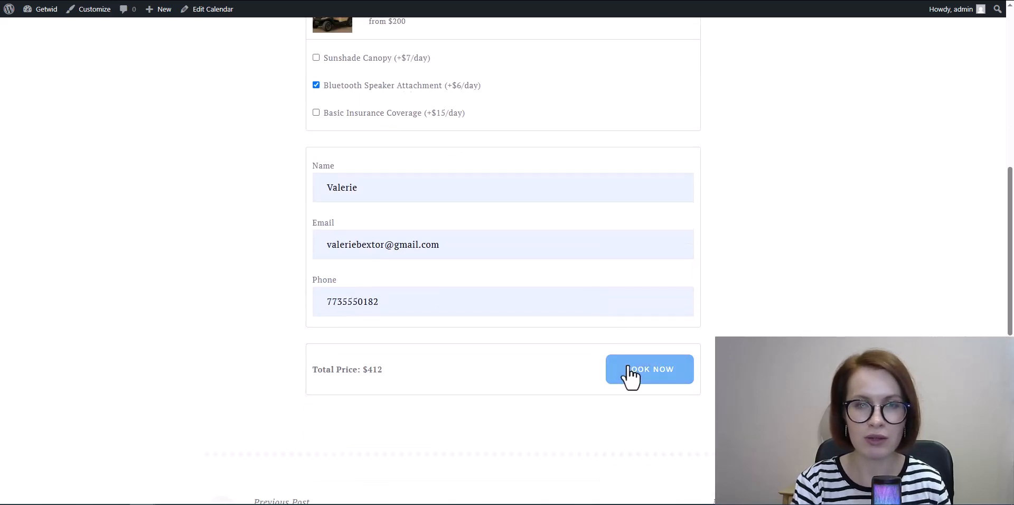
click(640, 391)
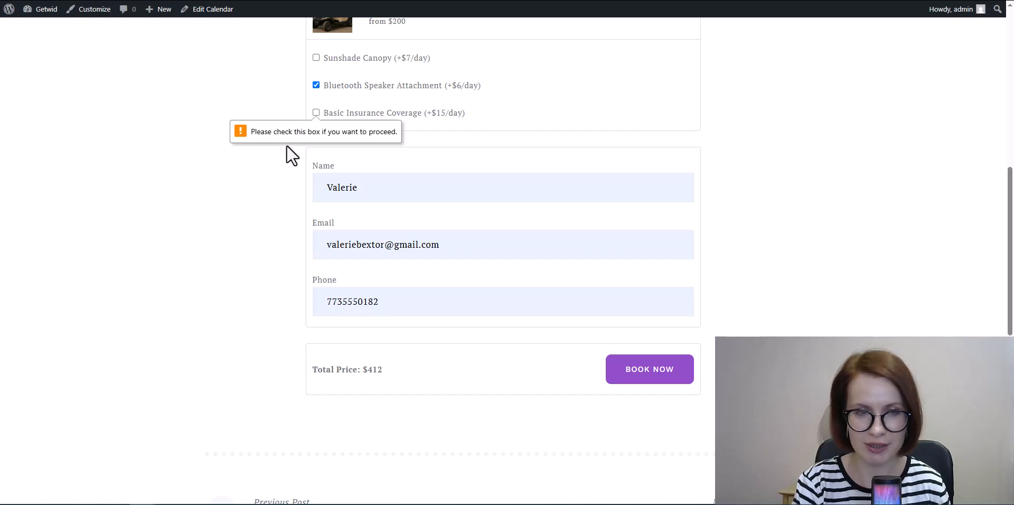
click(316, 113)
scroll(581, 311, down, 1)
click(640, 326)
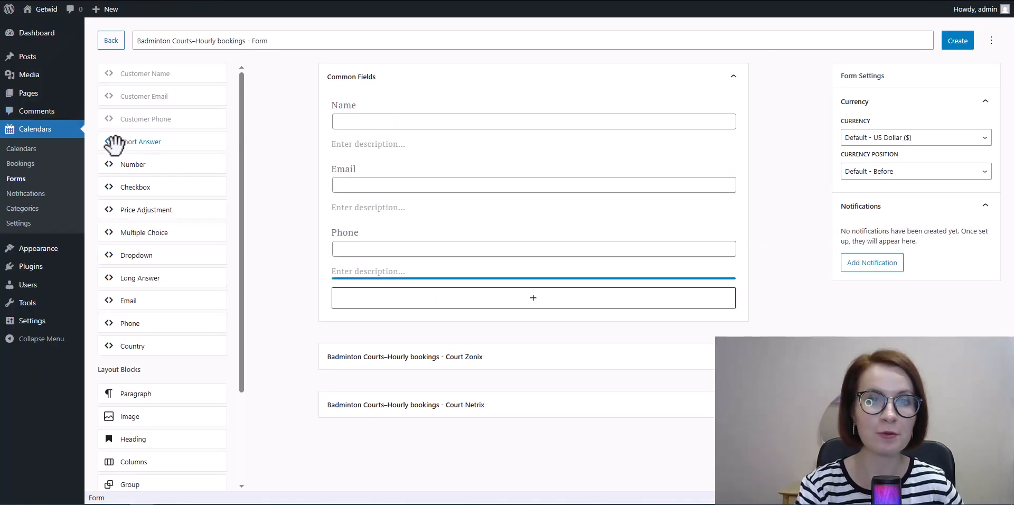
Step: Add a Short Answer field labelled "Your partner's name" below Phone in the badminton form's Common Fields
drag(114, 143, 348, 296)
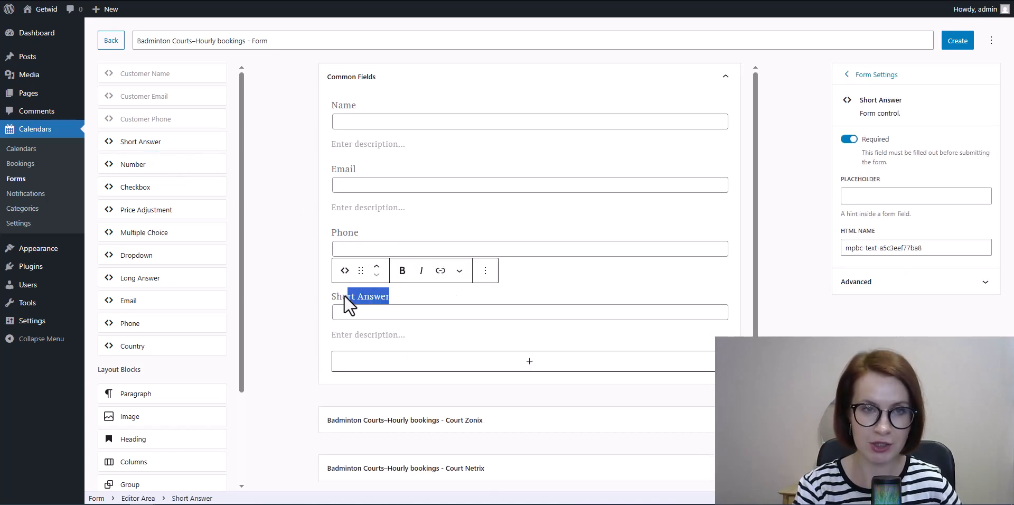
text(Your partner's)
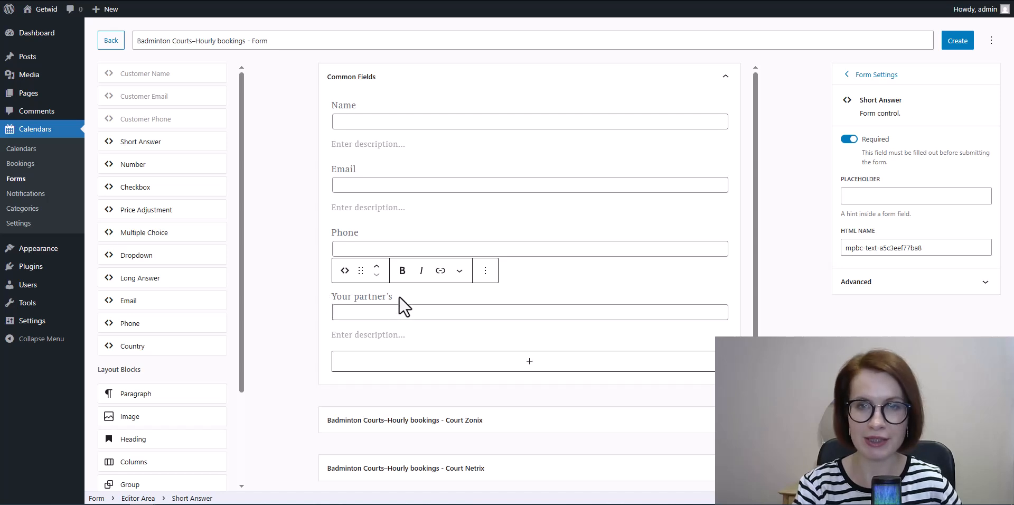
text( name)
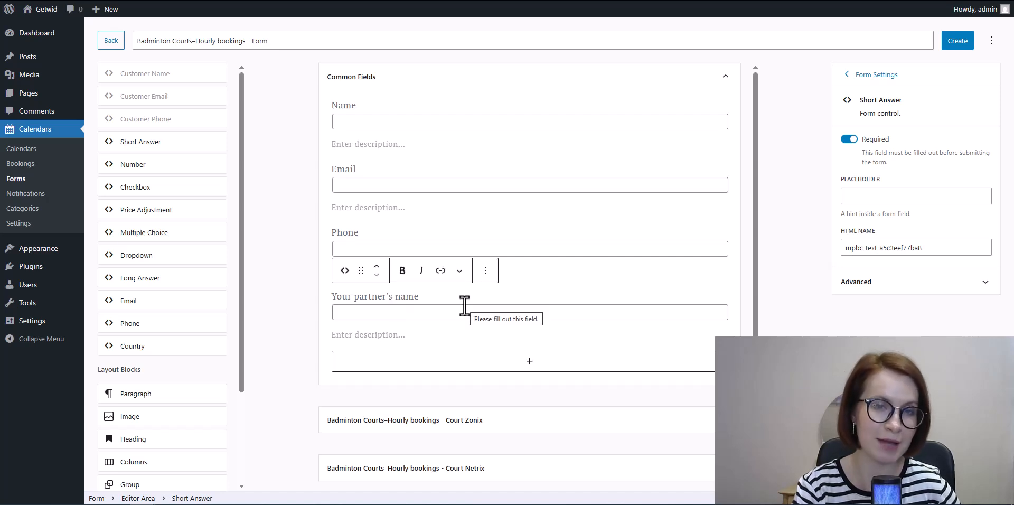
Step: Add Email and Phone fields below the partner's name field, labelled "Your partner's email" and "Your partner's phone"
drag(172, 297, 469, 354)
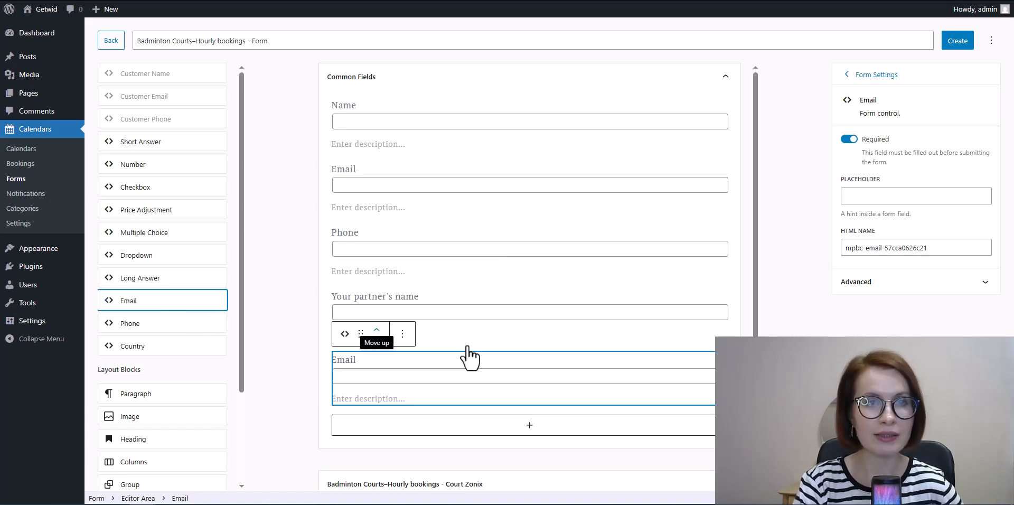
drag(143, 320, 499, 415)
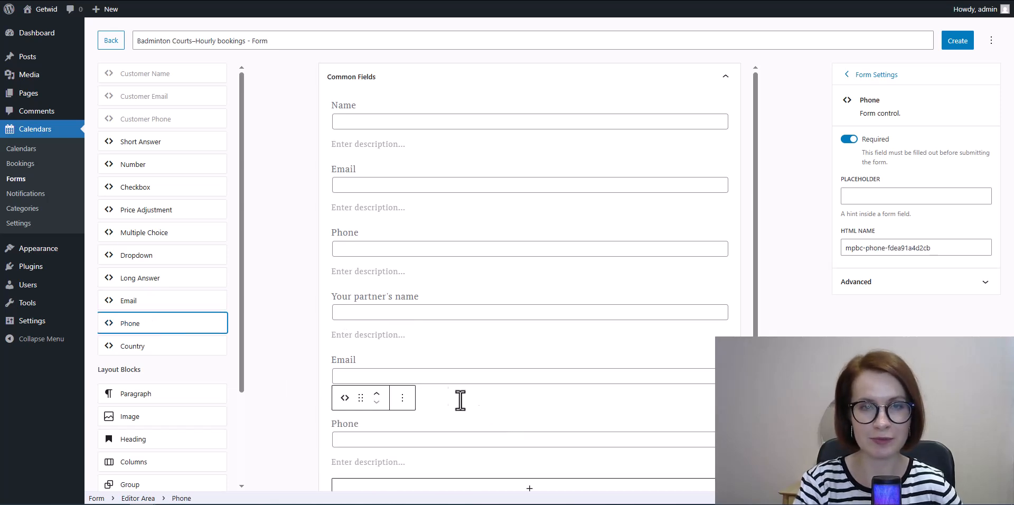
click(333, 360)
text(Your partner's)
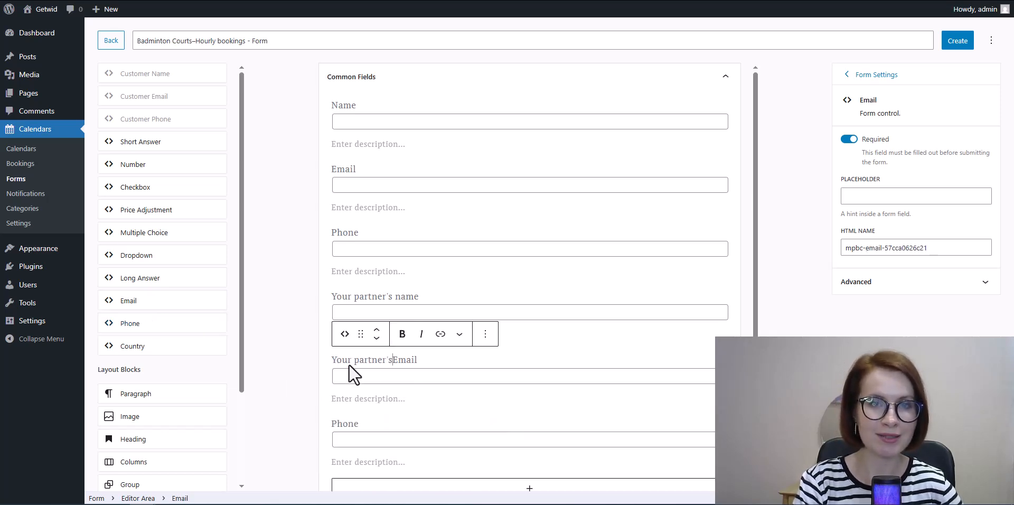
click(398, 359)
key(BackSpace)
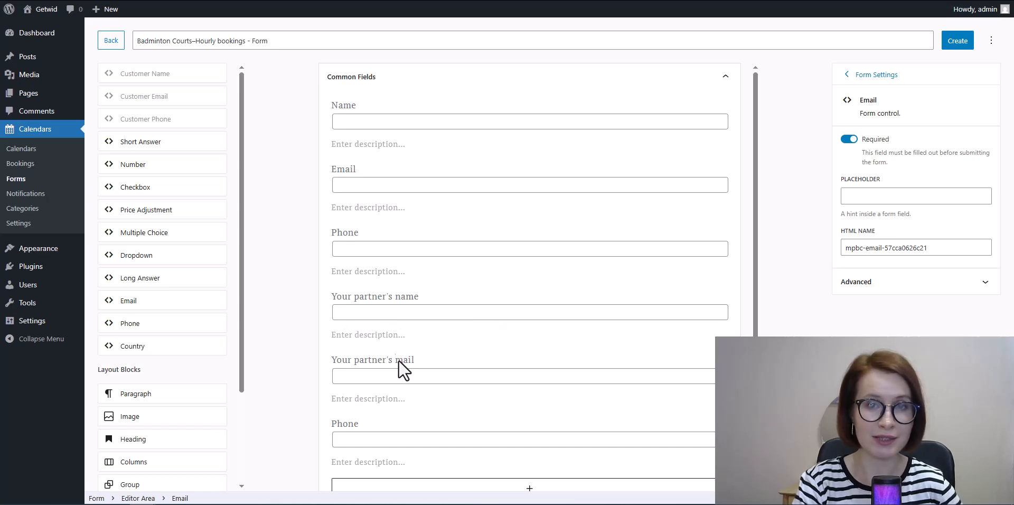
click(427, 360)
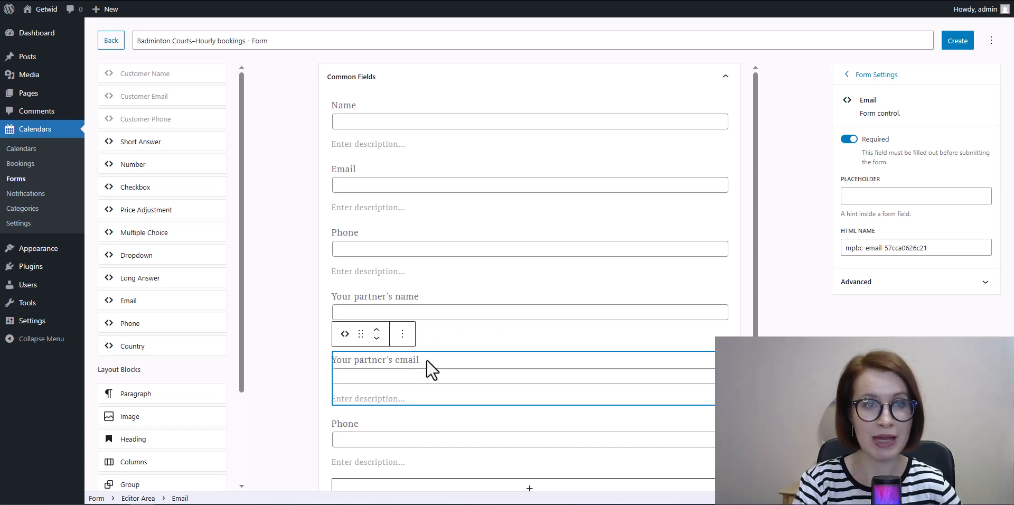
click(338, 424)
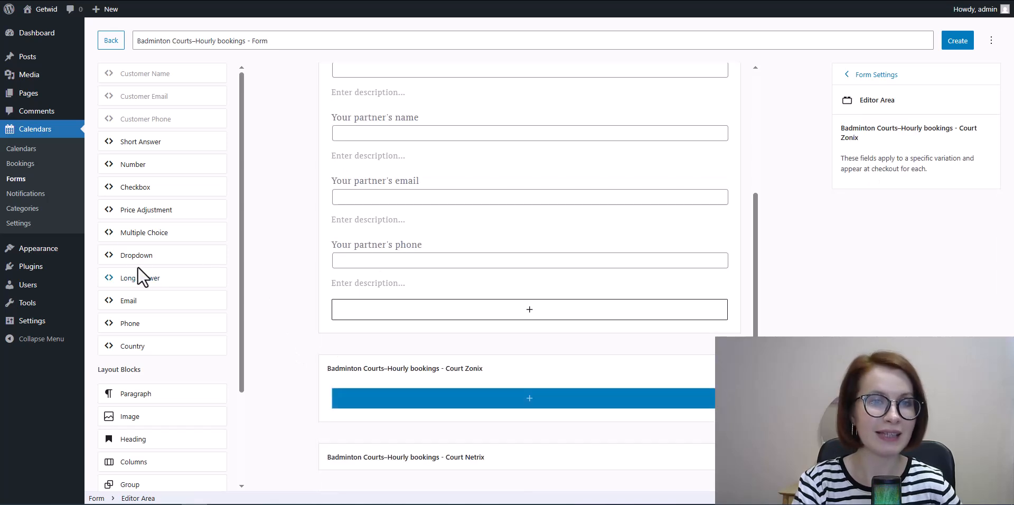
Step: Add a Dropdown field to the Court Zonix section, labelled "Will you bring your own rackets and shuttlecocks?"
drag(114, 253, 488, 397)
click(334, 396)
drag(333, 397, 401, 397)
key(ctrl+v)
scroll(550, 421, down, 3)
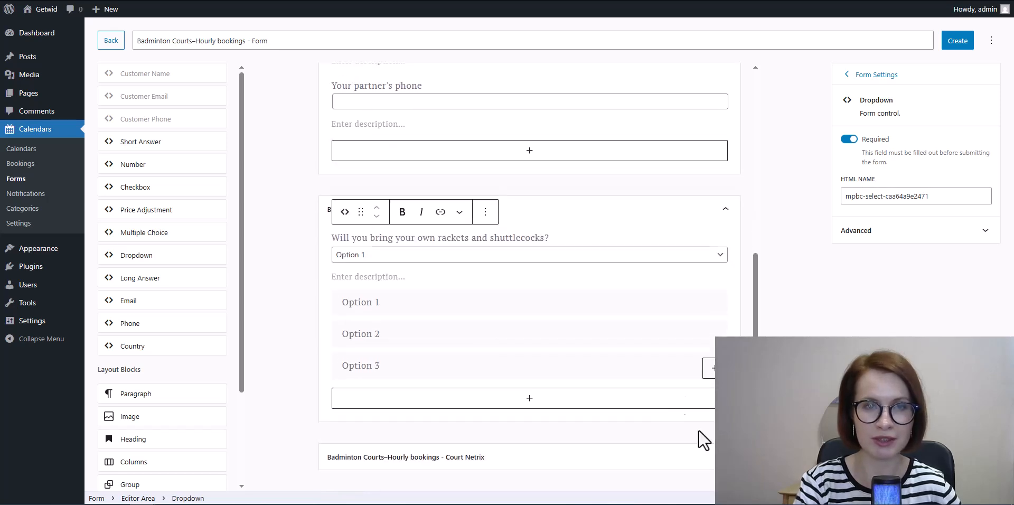
Step: Label the dropdown's four options "Yes, bringing all", "Need rackets only (+$5)", "Need shuttlecocks only (+$2)" and "Need both(+$7)"
drag(379, 302, 341, 303)
right_click(351, 302)
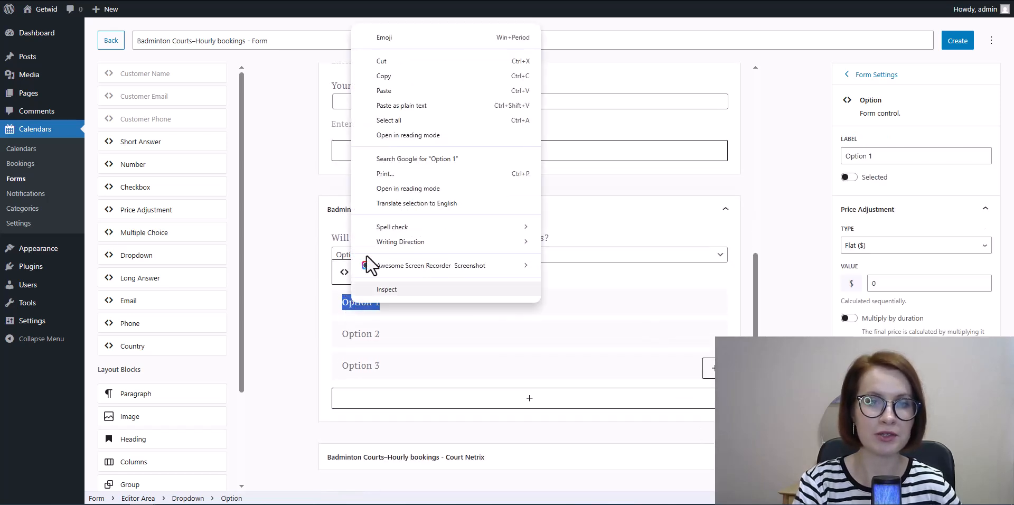
click(384, 91)
drag(382, 335, 343, 338)
click(395, 367)
drag(395, 367, 331, 365)
key(ctrl+v)
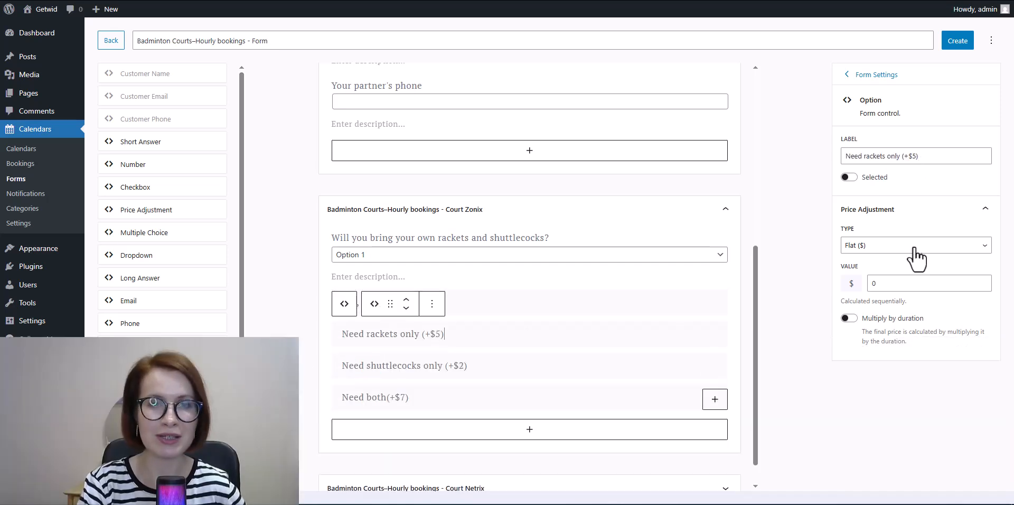
Step: Set the flat price adjustment of the "Need rackets only" option to $5
click(909, 282)
text(5)
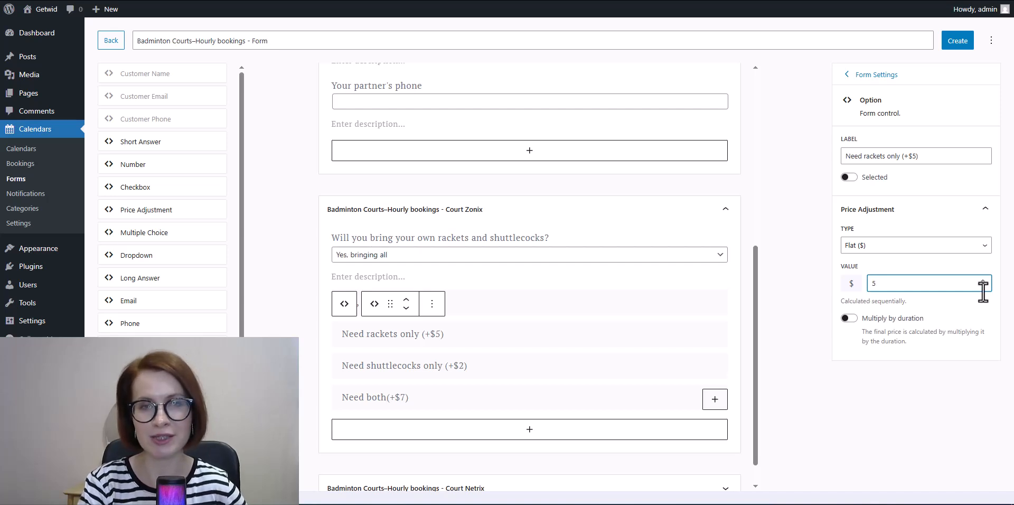
click(1003, 304)
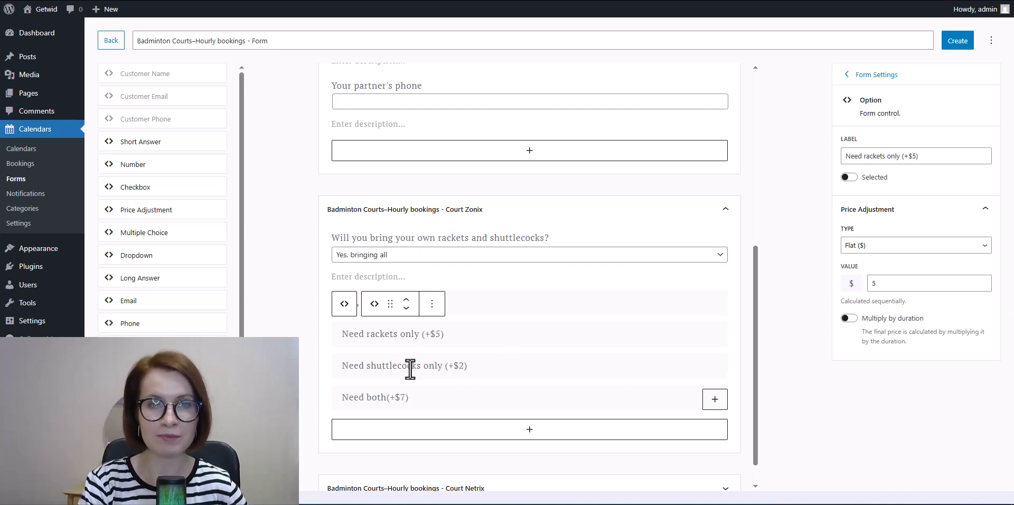
Step: Set the flat price adjustment of the "Need shuttlecocks only" option to $2
click(410, 367)
double_click(872, 283)
text(2)
click(1003, 284)
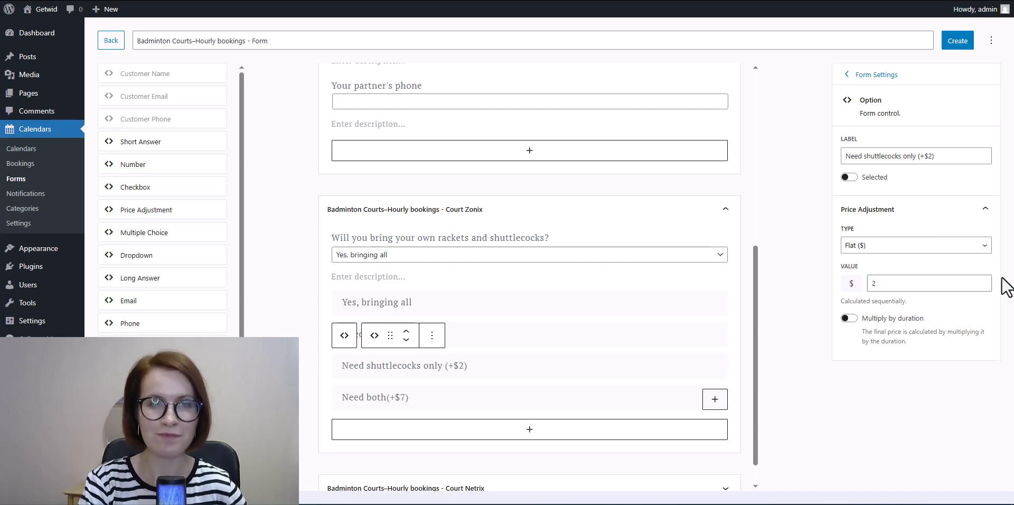
Step: Set the flat price adjustment of the "Need both" option to $7 and finish editing the dropdown
click(406, 398)
double_click(872, 283)
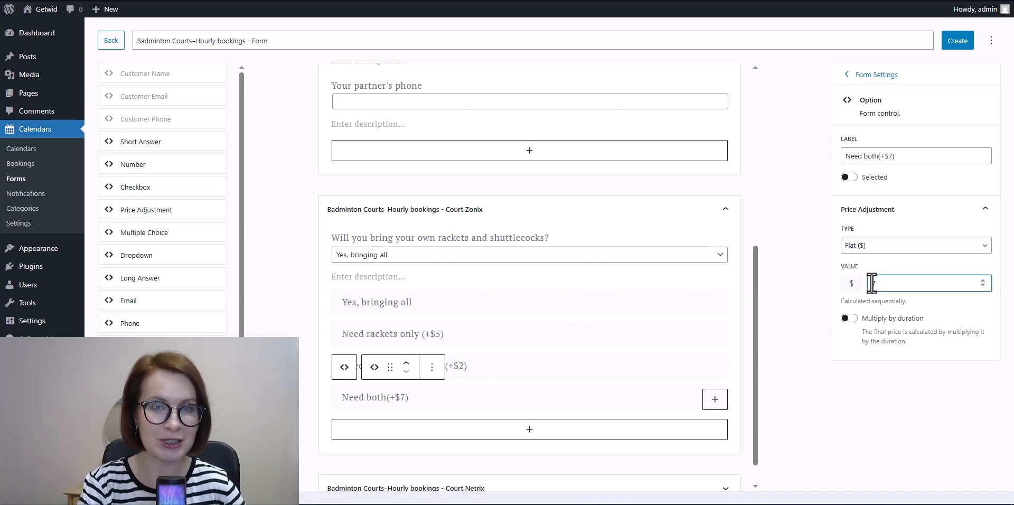
click(744, 400)
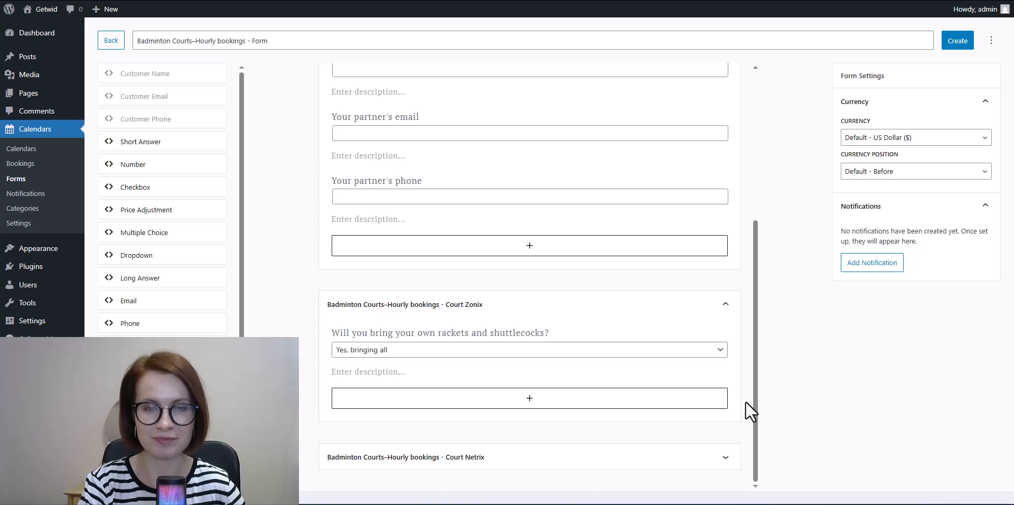
click(716, 350)
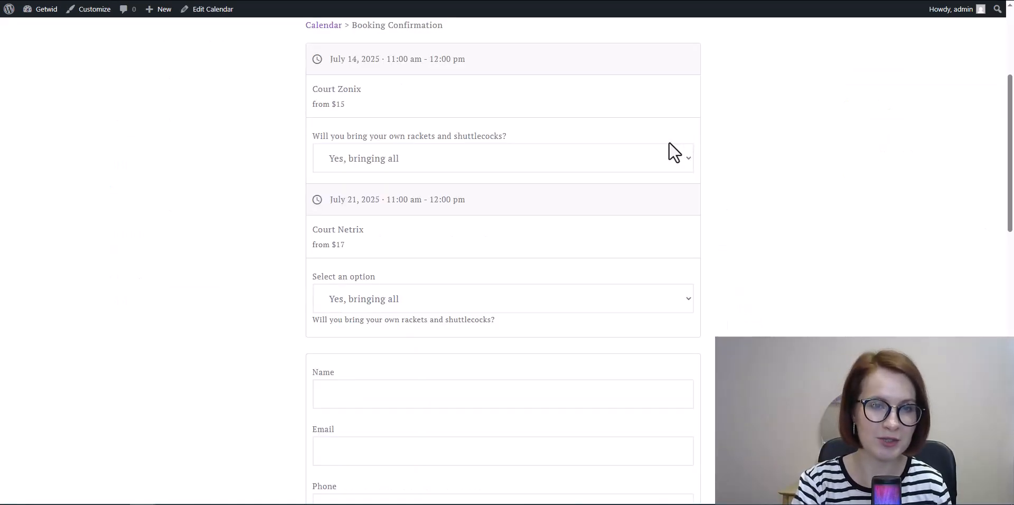
Step: Choose "Need rackets only (+$5)" for Court Zonix on the booking confirmation page and review the partner fields and total price
click(675, 156)
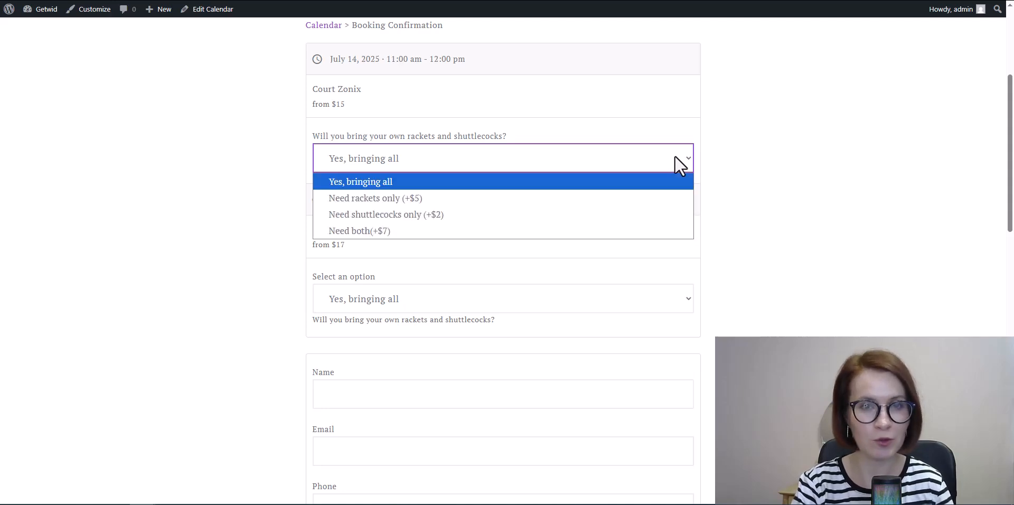
click(660, 199)
scroll(731, 186, down, 4)
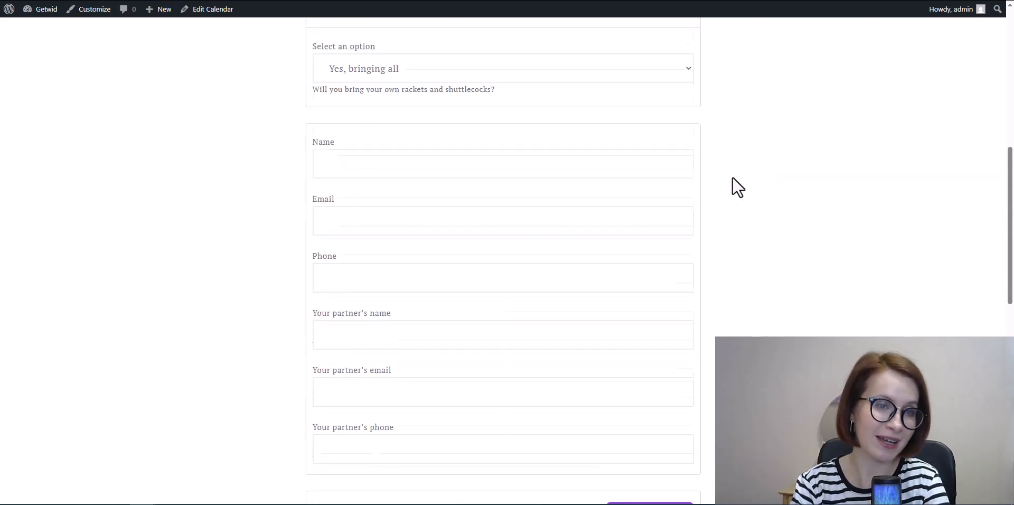
scroll(737, 188, down, 3)
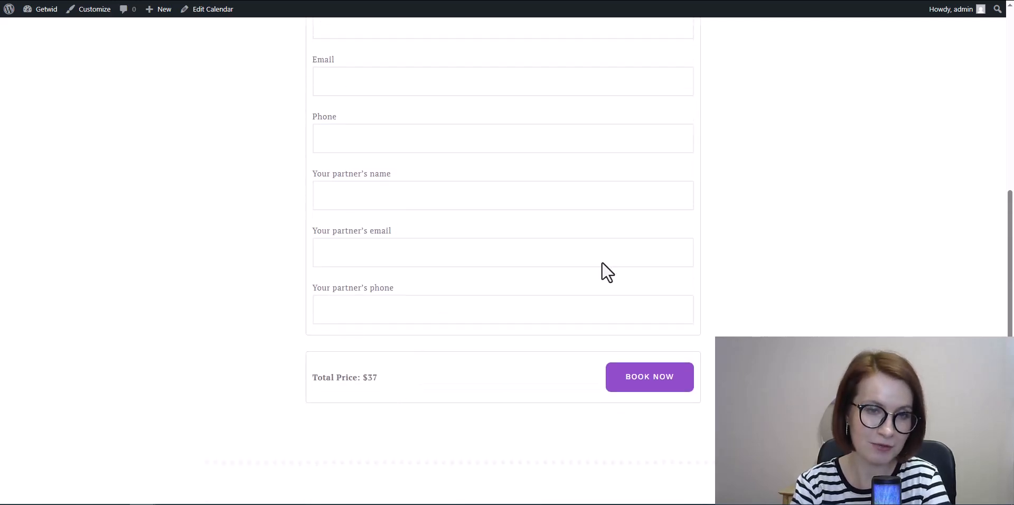
scroll(636, 249, up, 8)
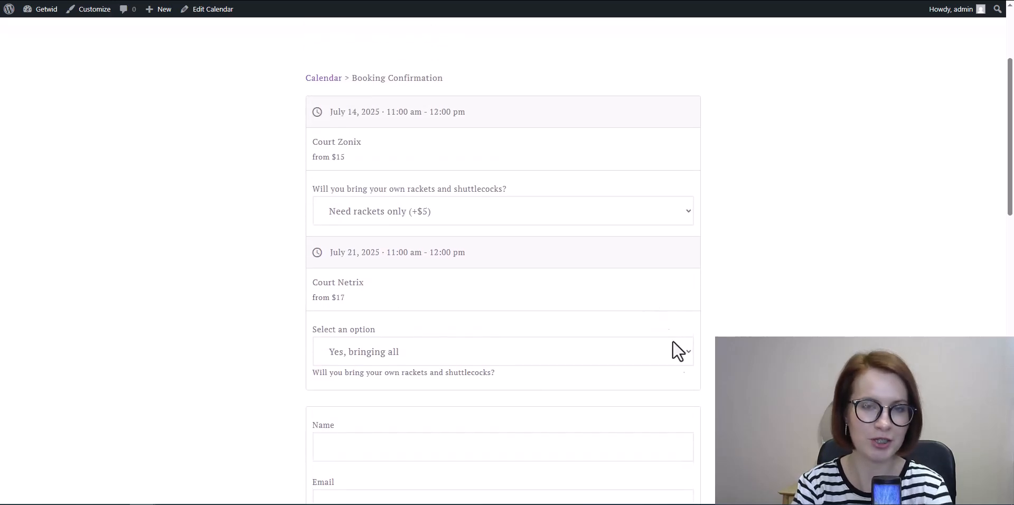
Step: Choose "Need shuttlecocks only (+$2)" for Court Netrix on the booking confirmation page and check the rest of the booking form
click(684, 352)
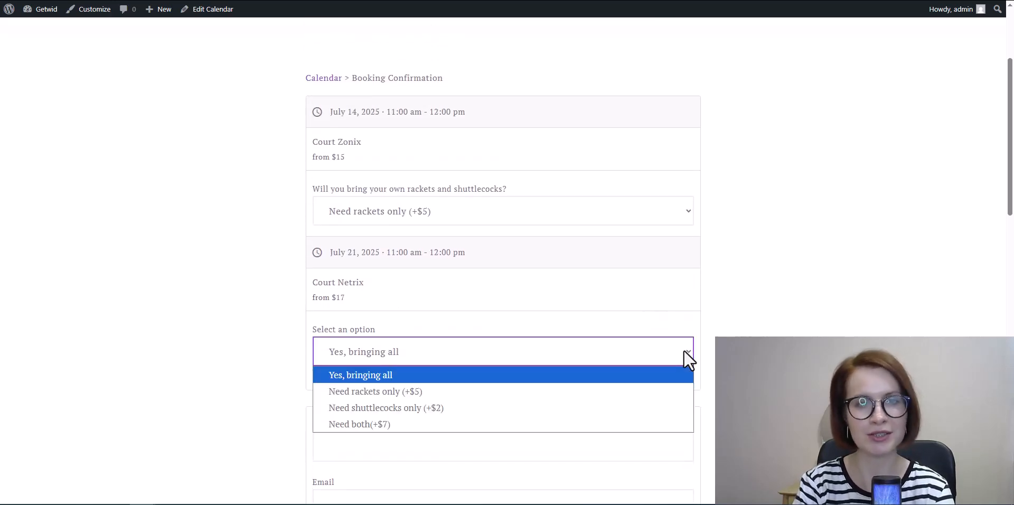
click(670, 407)
scroll(708, 385, down, 4)
scroll(710, 388, down, 5)
scroll(711, 388, up, 5)
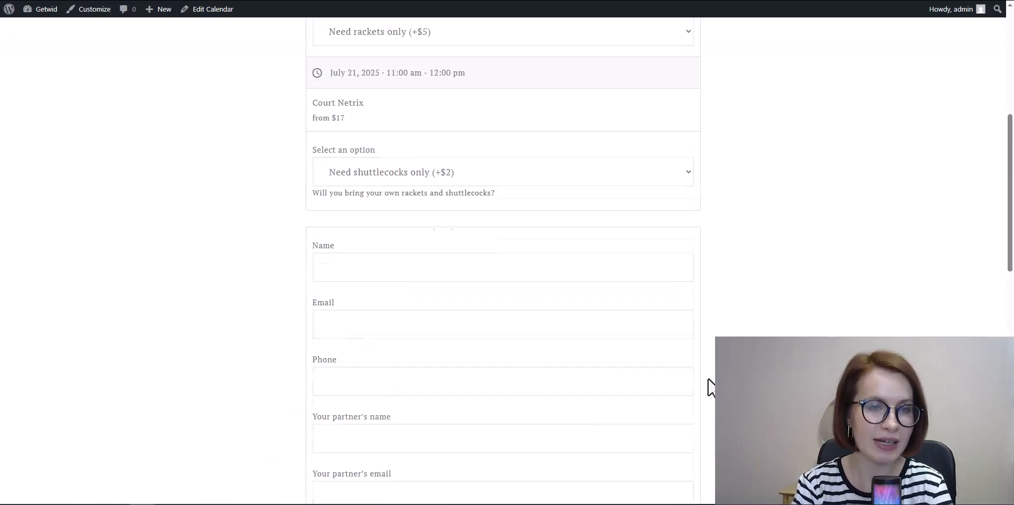
scroll(708, 386, up, 4)
Step: Fill in the customer's and partner's names, e-mails and phone numbers, and submit the badminton court booking
click(360, 449)
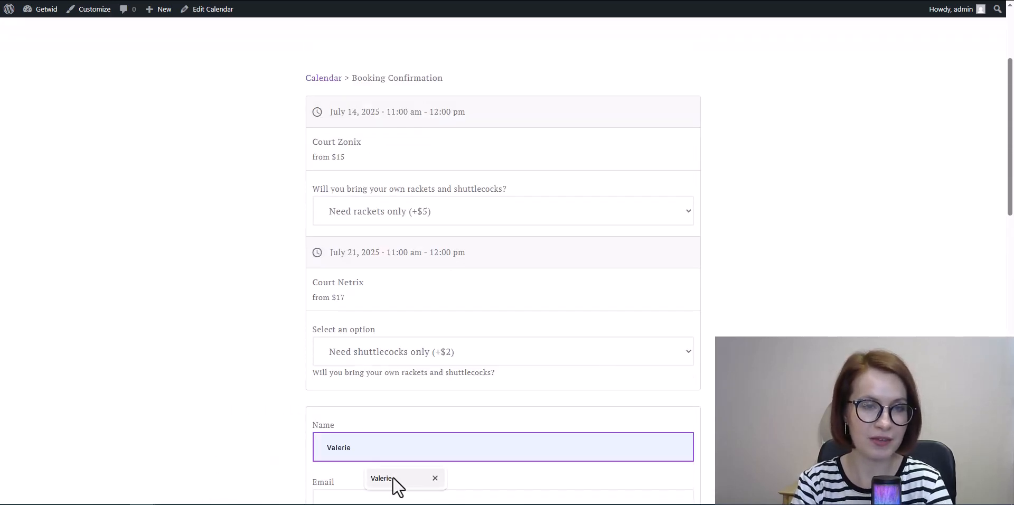
click(392, 478)
scroll(379, 412, down, 2)
click(378, 400)
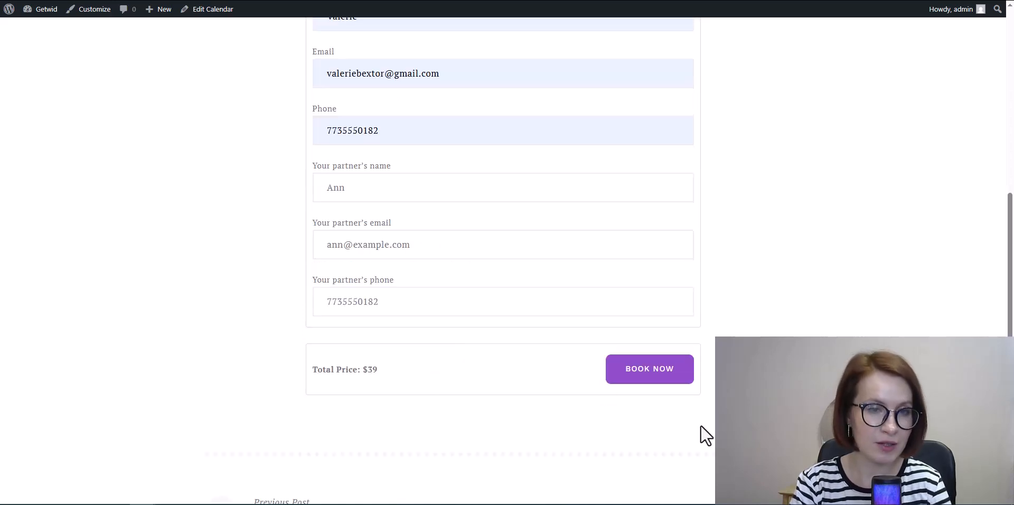
click(650, 369)
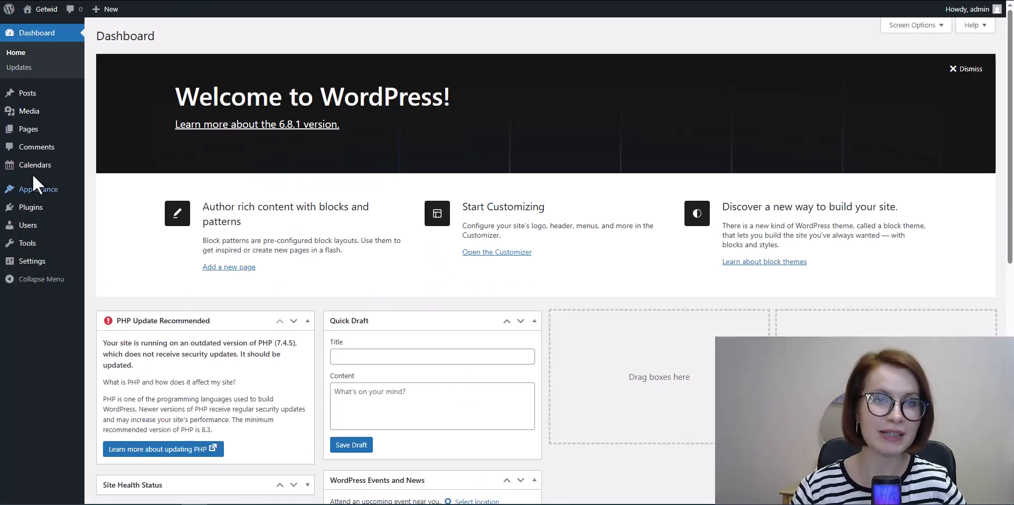
Step: Examine the custom fields and reservation details of the Cabins with Outdoor Baths–Nightly Bookings booking, and open the list of booking forms
mouse_move(32, 168)
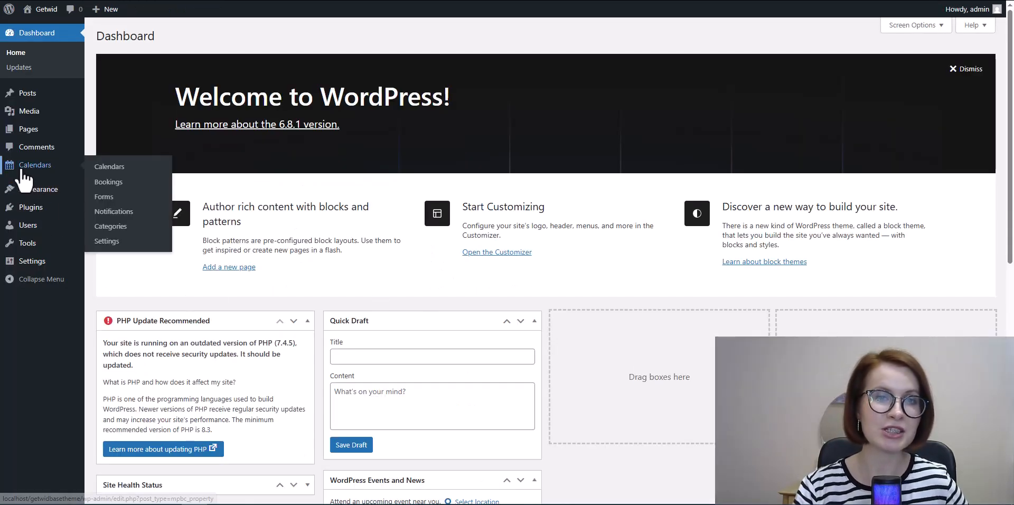
click(106, 185)
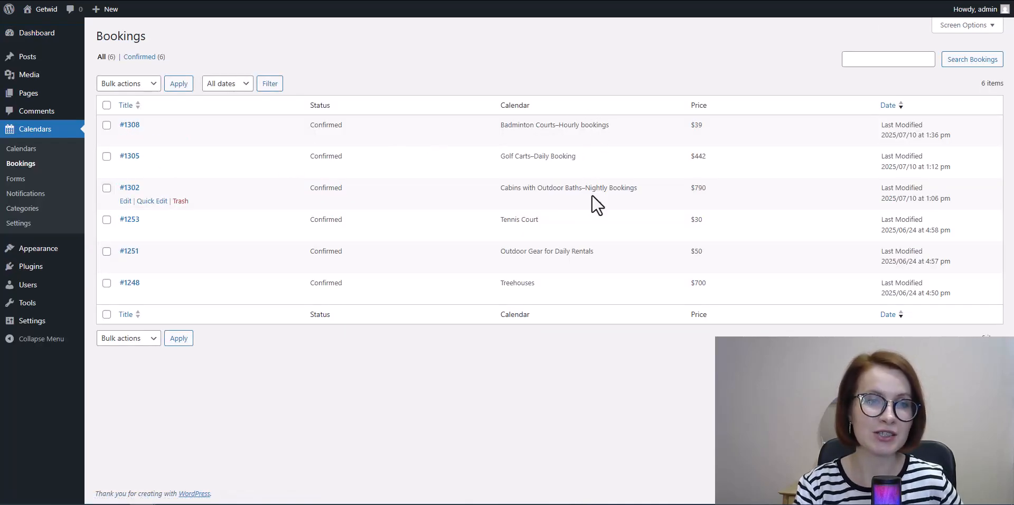
click(132, 192)
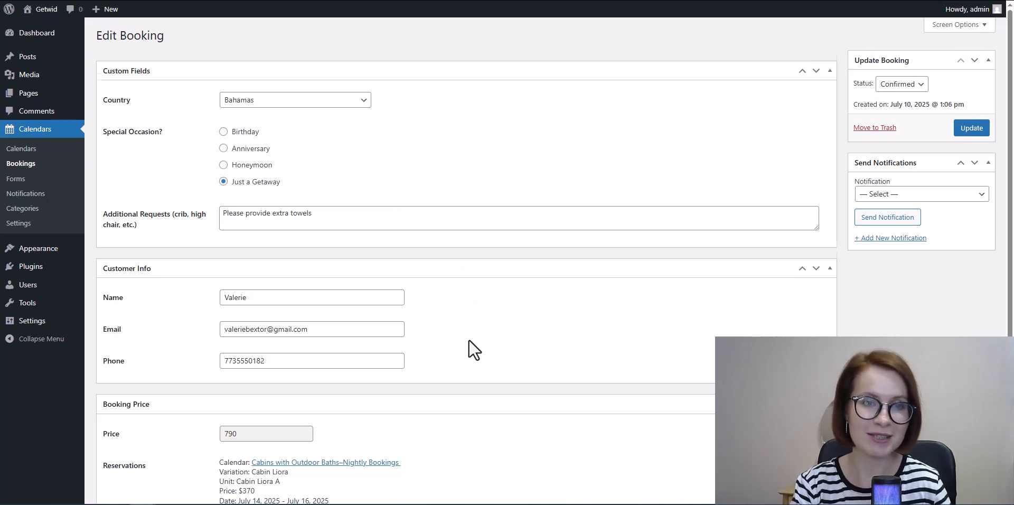
scroll(475, 349, down, 4)
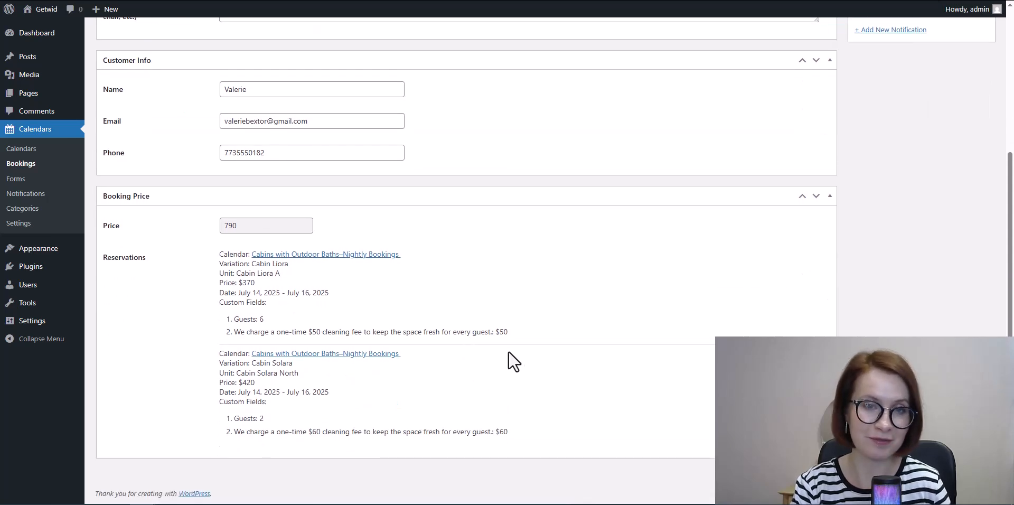
click(15, 179)
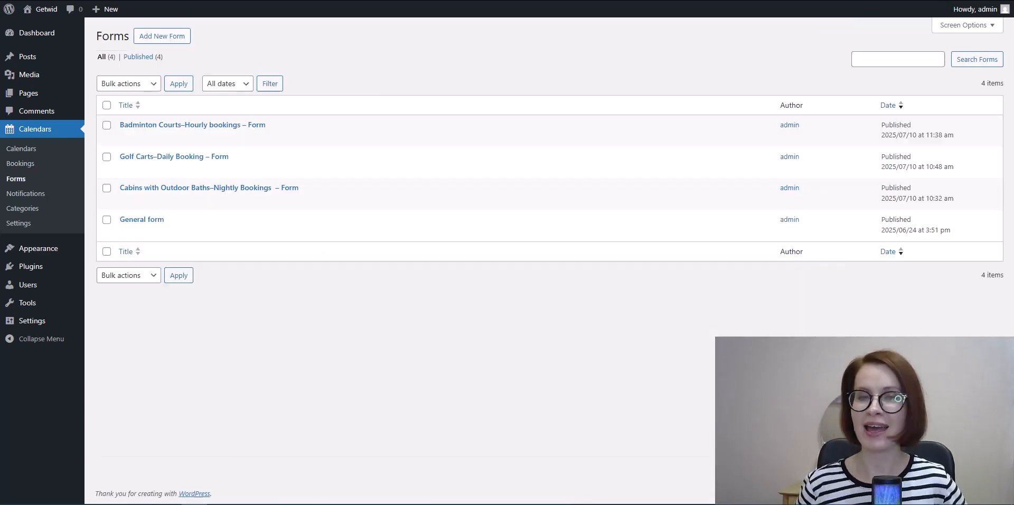